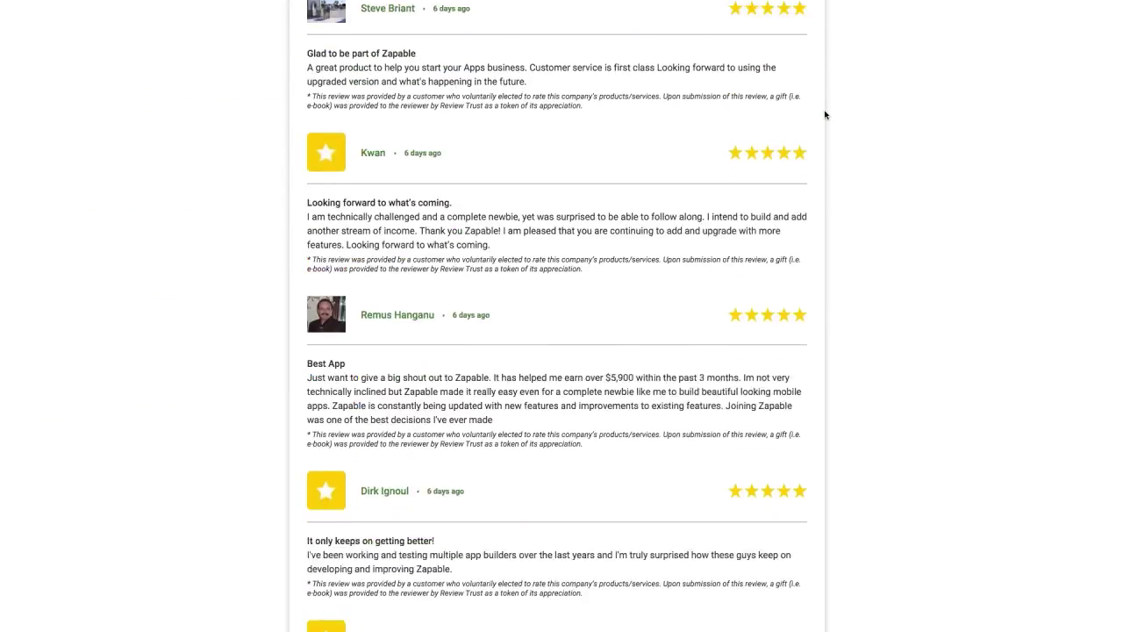
pyautogui.scroll(-20, 825, 115)
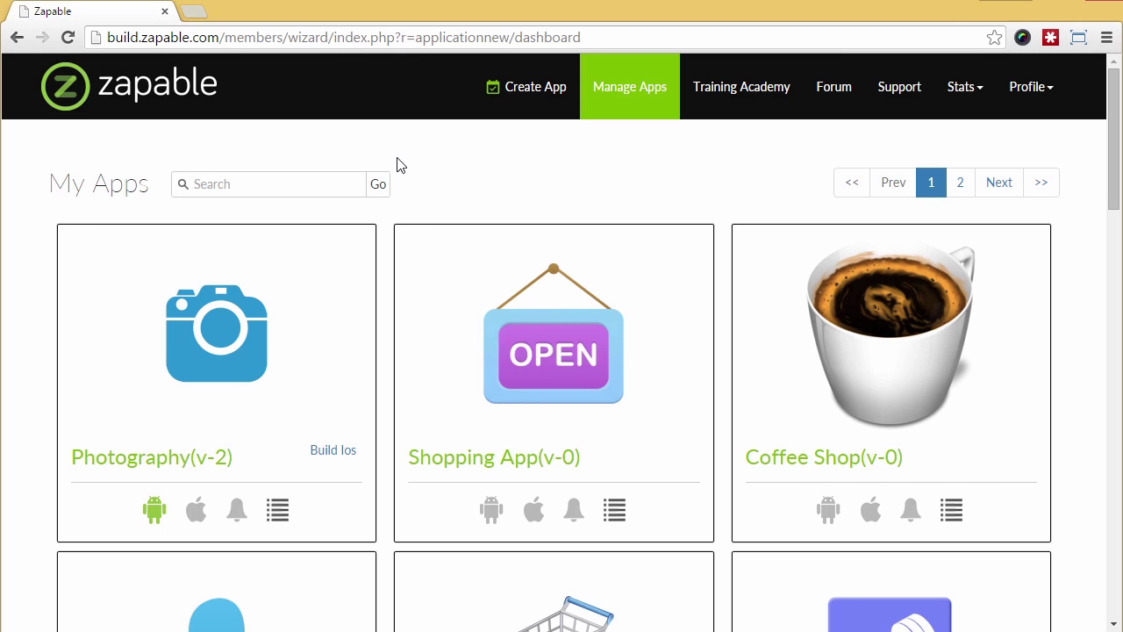
# Create a new app titled 'Zapable' and save its details.
pyautogui.click(511, 105)
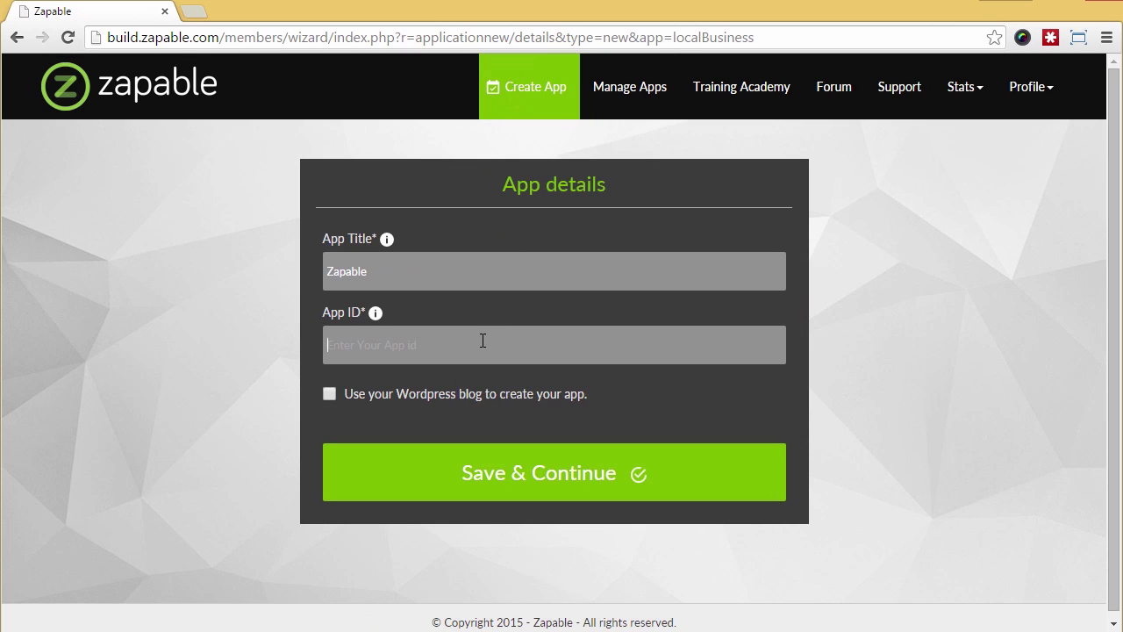
pyautogui.click(517, 467)
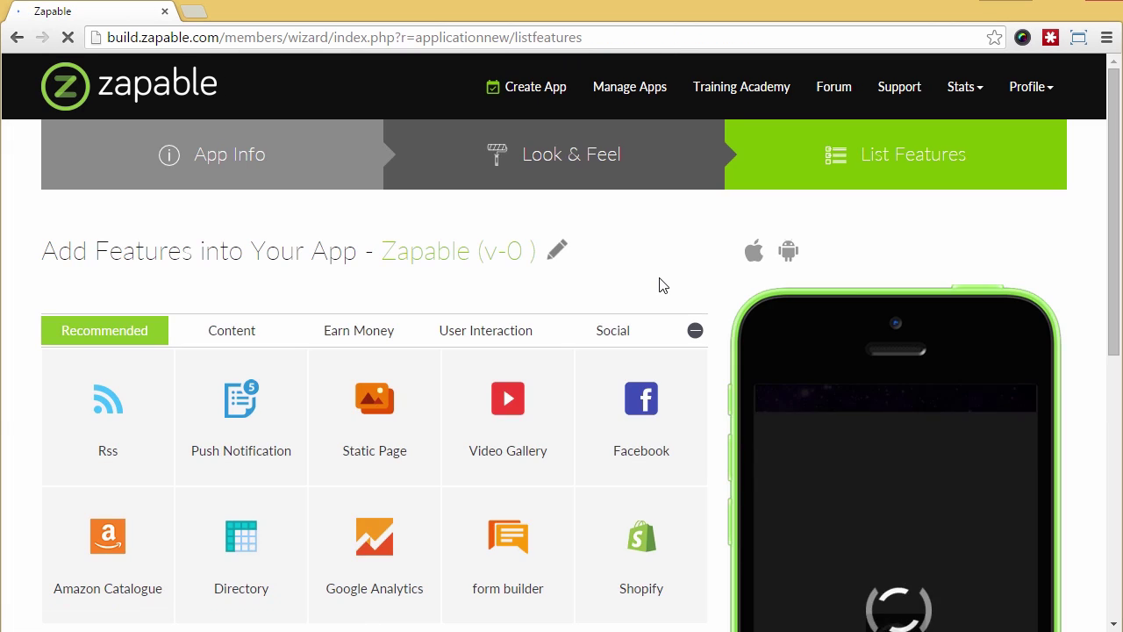
# Review the app's Look & Feel theme and layout settings, then go to List Features.
pyautogui.click(614, 166)
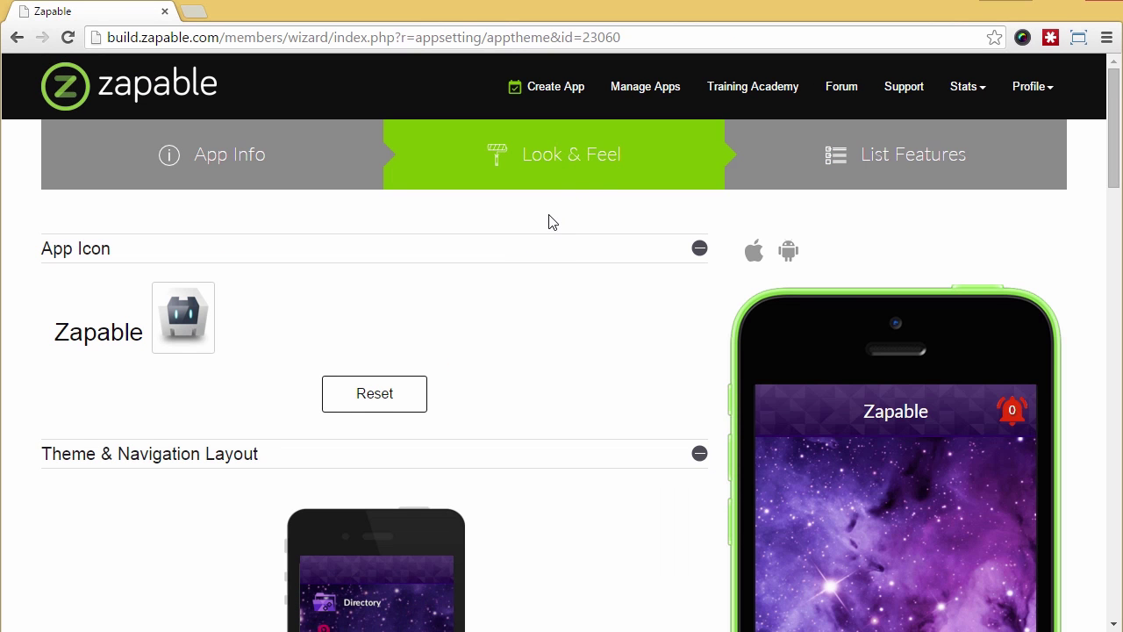
pyautogui.scroll(-3, 524, 251)
pyautogui.scroll(-3, 370, 350)
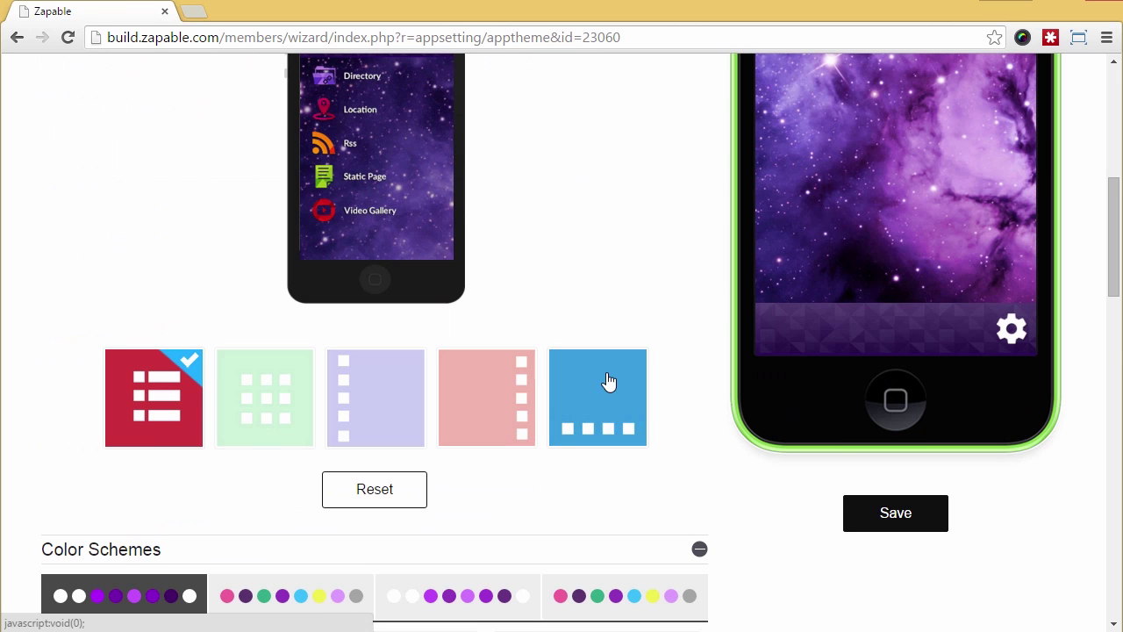
pyautogui.scroll(-3, 606, 381)
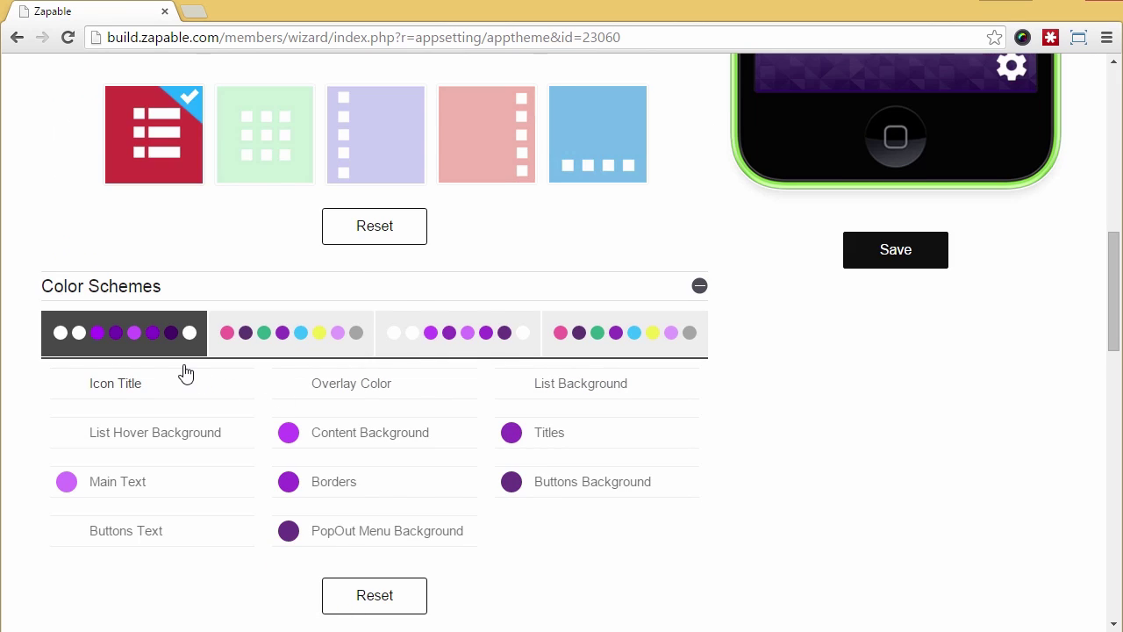
pyautogui.scroll(-1, 185, 374)
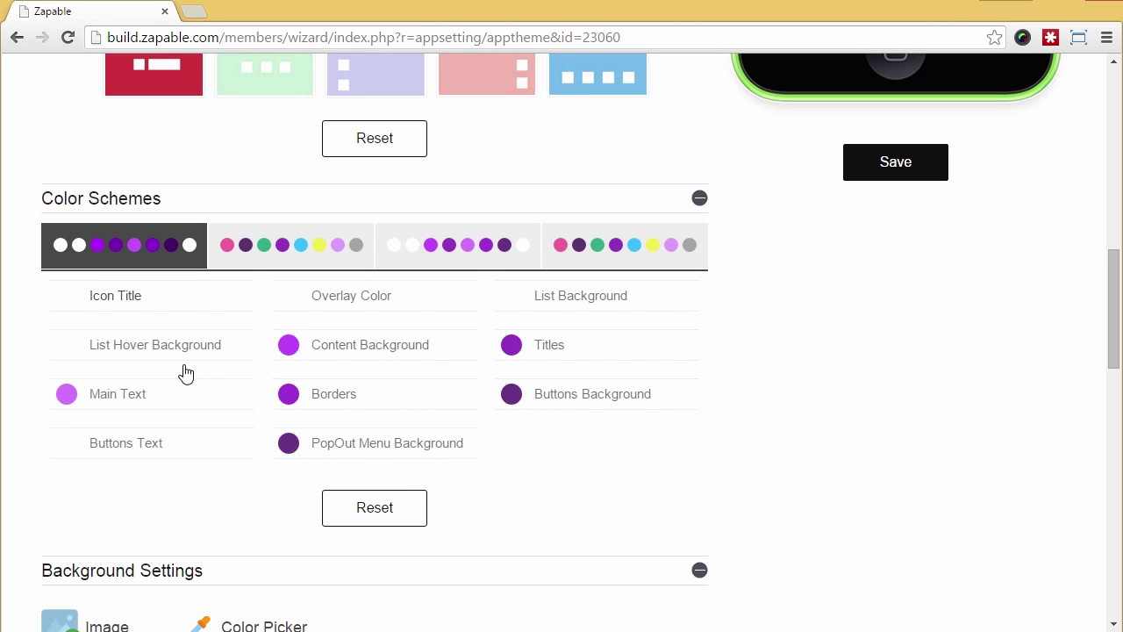
pyautogui.scroll(-2, 185, 374)
pyautogui.scroll(-4, 185, 373)
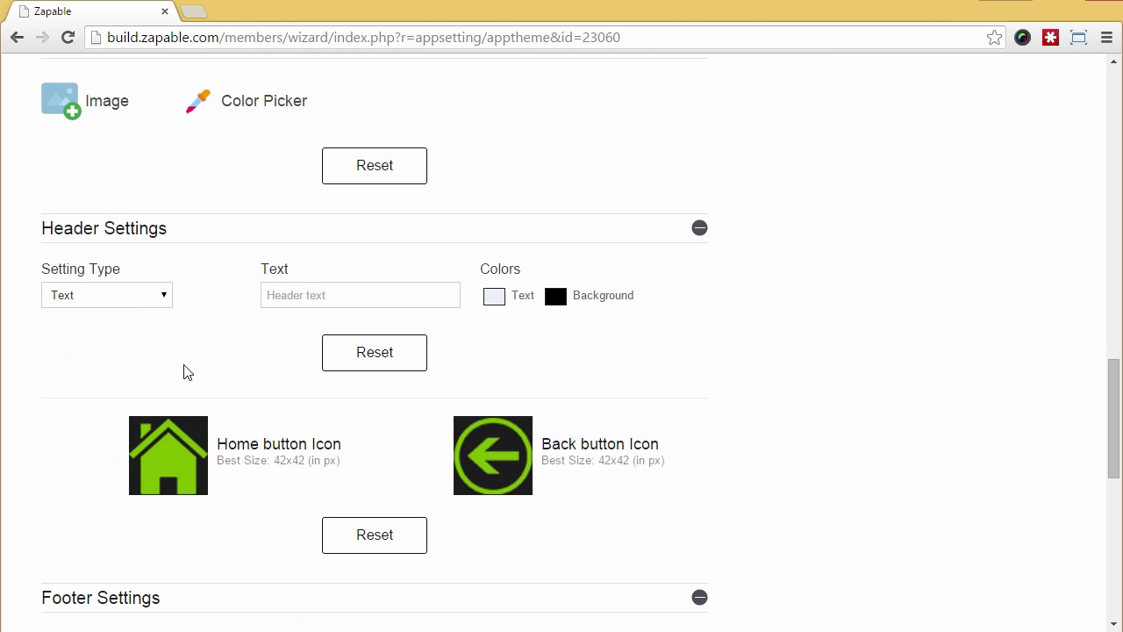
pyautogui.scroll(-1, 185, 374)
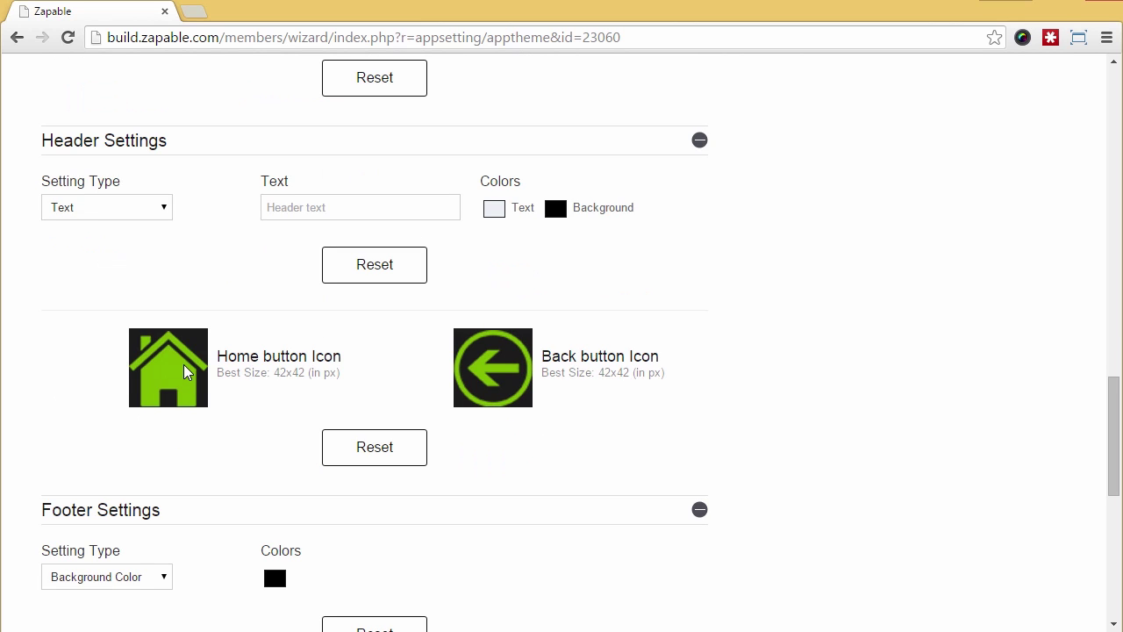
pyautogui.scroll(-4, 185, 374)
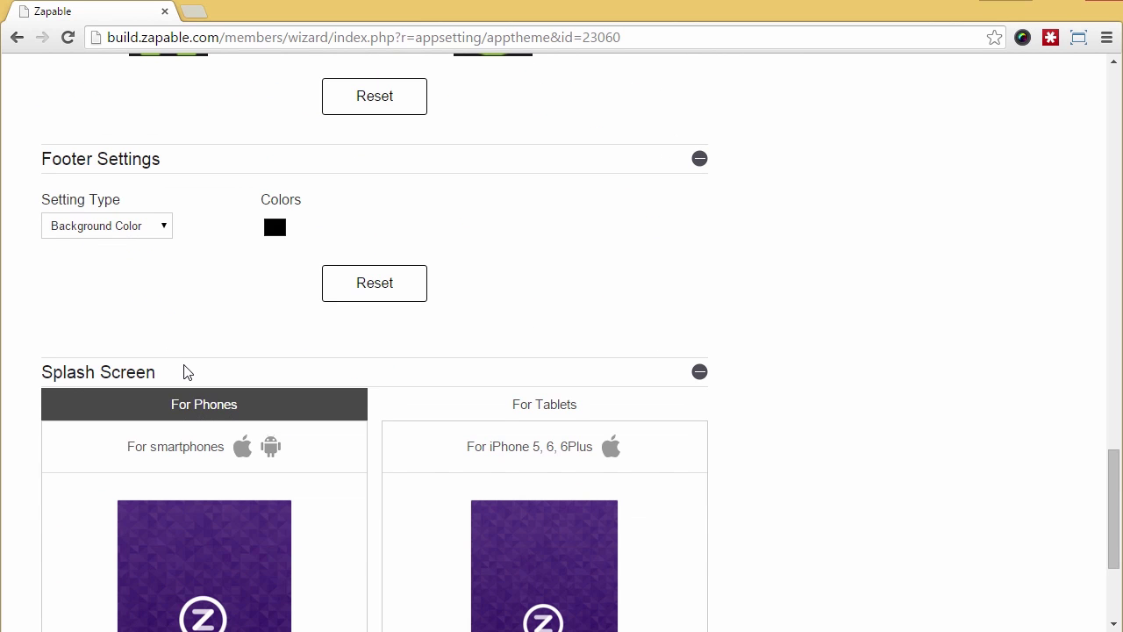
pyautogui.scroll(-3, 185, 373)
pyautogui.moveTo(184, 364)
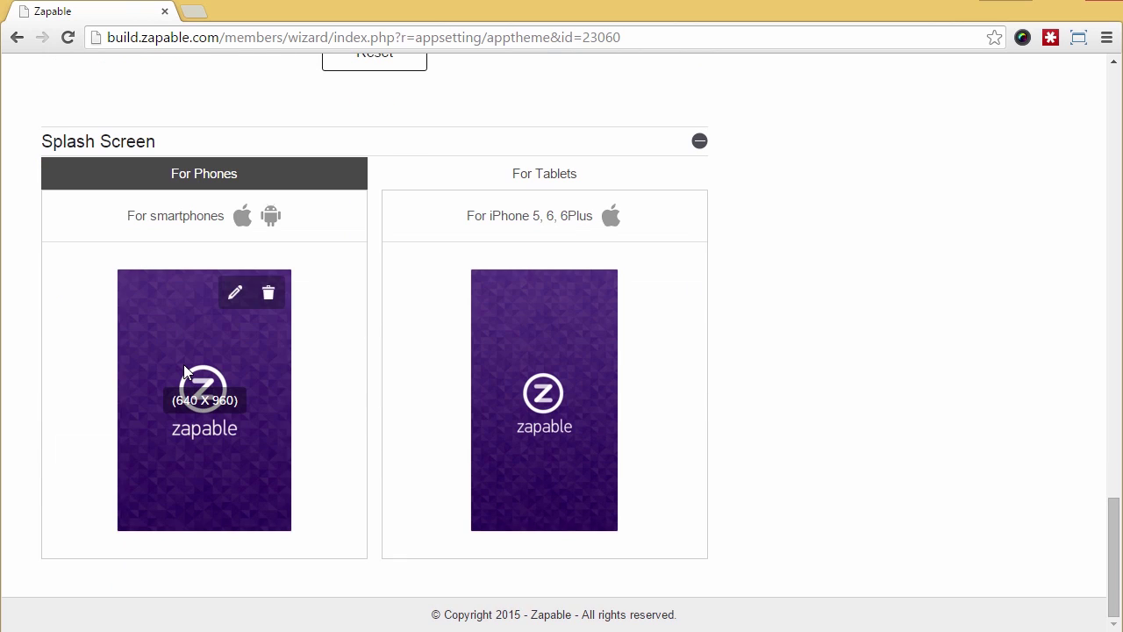
pyautogui.moveTo(428, 477)
pyautogui.scroll(20, 761, 418)
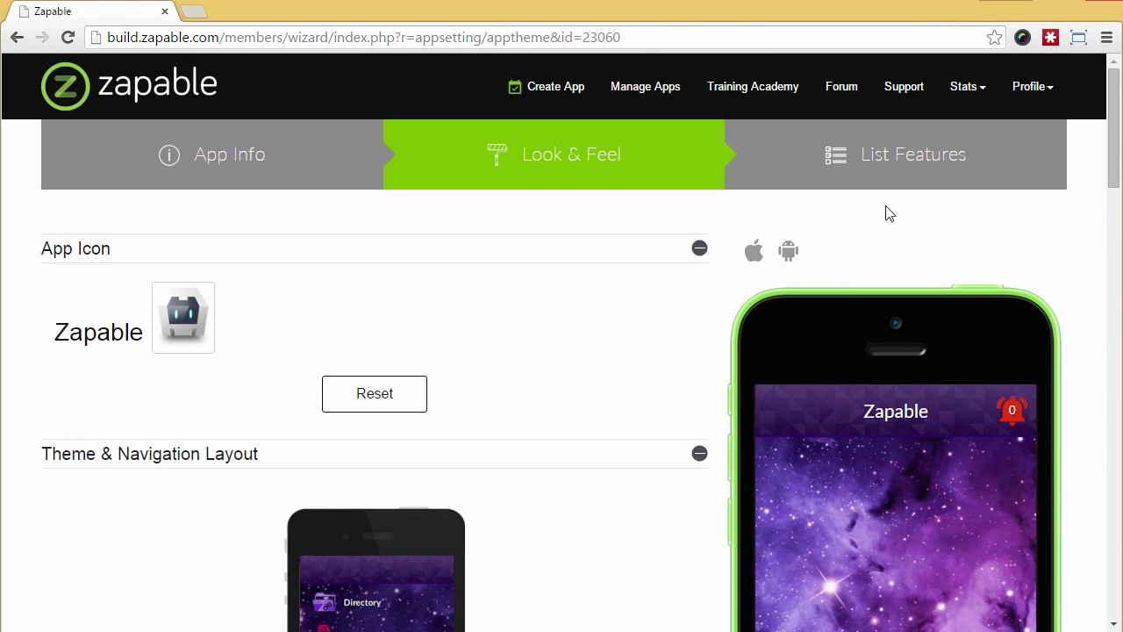
pyautogui.click(933, 152)
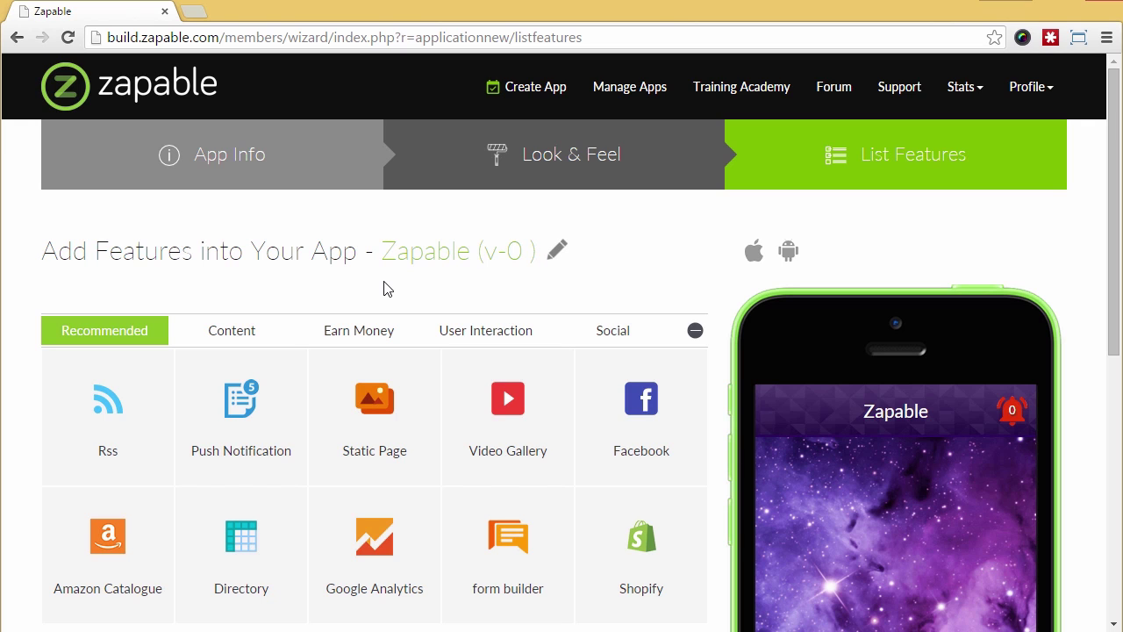
# Add Facebook, Push Notification and Video Gallery from Recommended, plus Book a Table and Loyalty Cards from Earn Money.
pyautogui.click(645, 402)
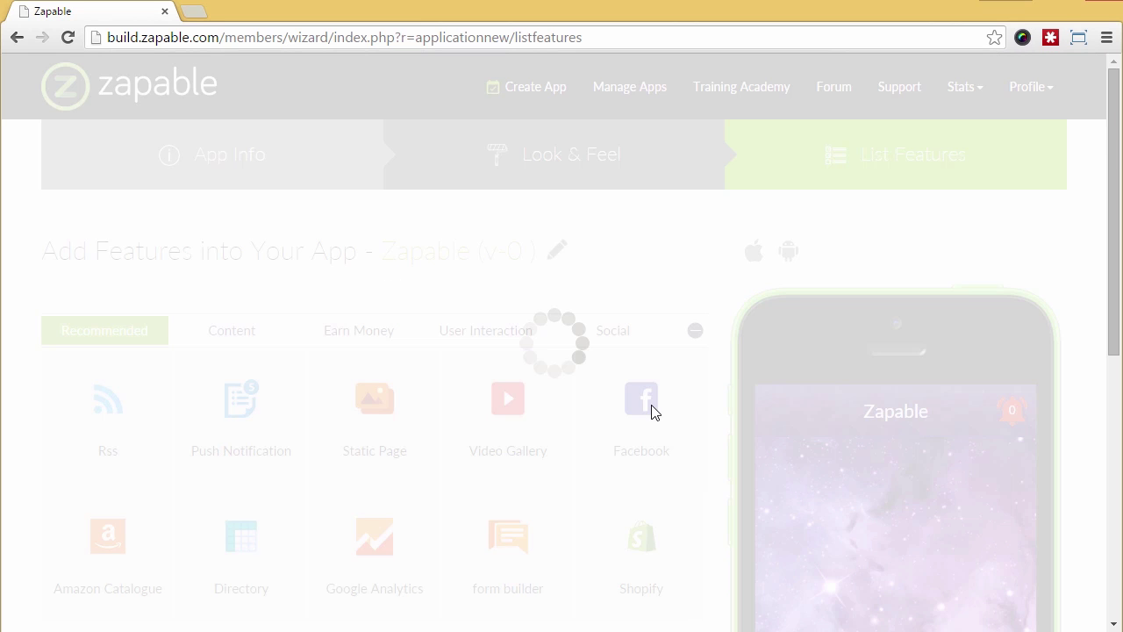
pyautogui.scroll(-2, 376, 143)
pyautogui.click(334, 160)
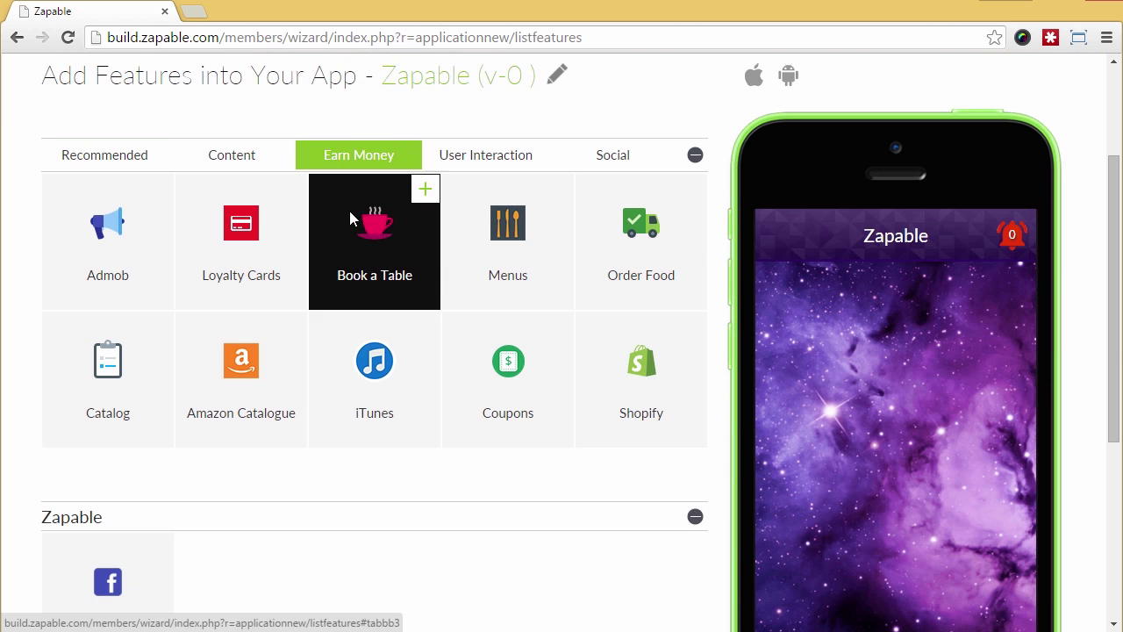
pyautogui.click(355, 226)
pyautogui.click(153, 158)
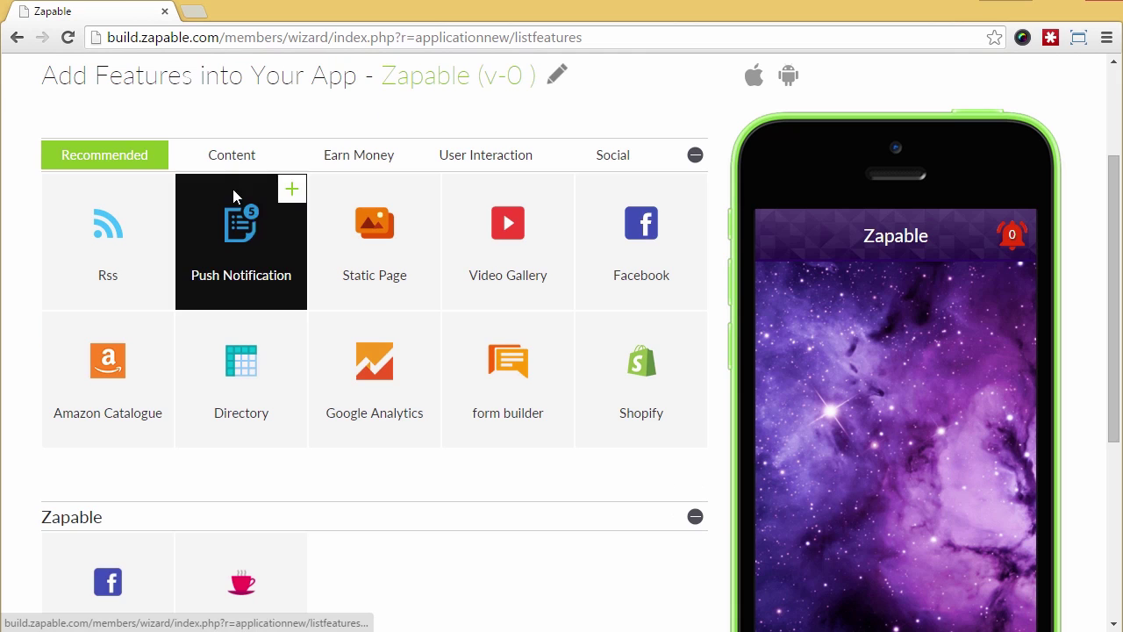
pyautogui.click(271, 268)
pyautogui.click(530, 260)
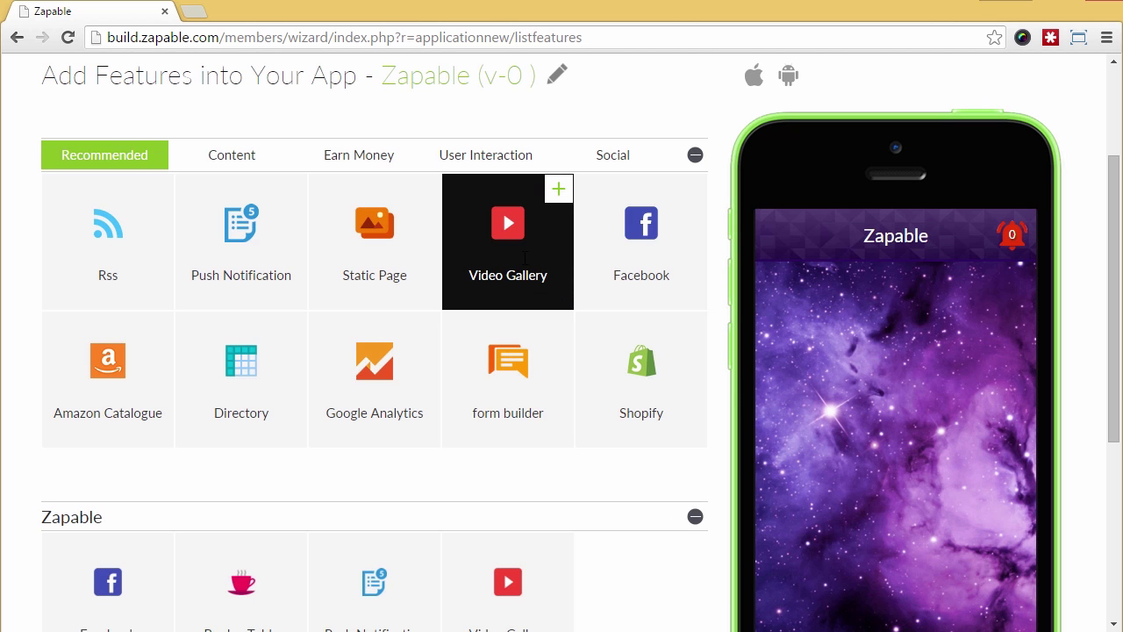
pyautogui.click(328, 156)
pyautogui.click(243, 254)
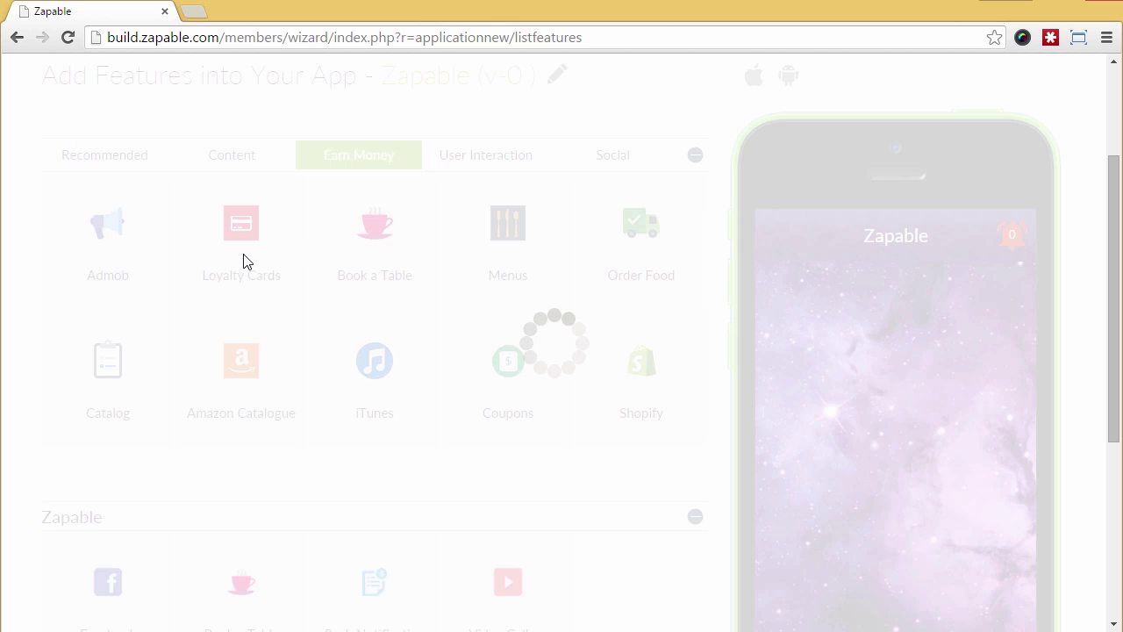
pyautogui.scroll(-1, 88, 494)
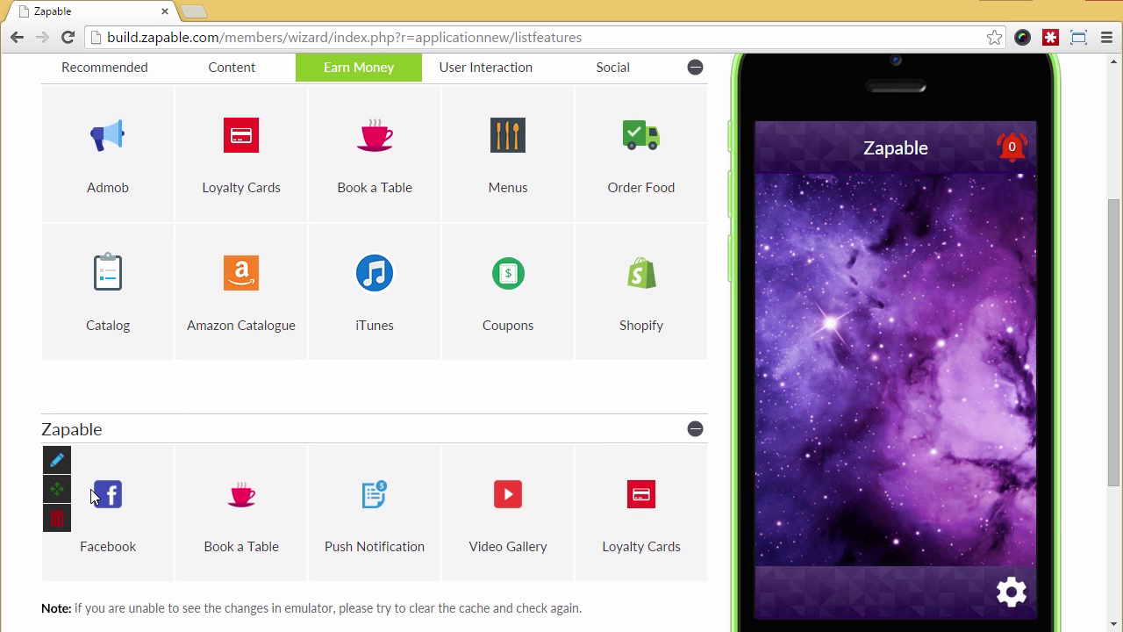
# Link the Facebook feature to the Broadway Joes Steakhouse page URL and save it.
pyautogui.scroll(-2, 91, 489)
pyautogui.click(55, 284)
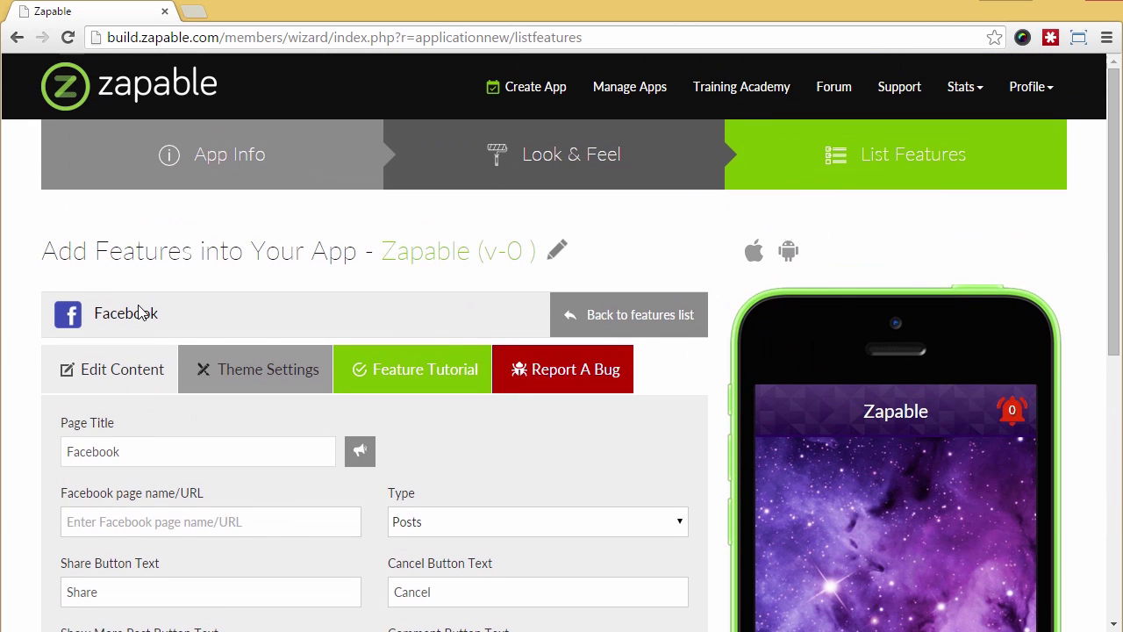
pyautogui.scroll(-2, 132, 345)
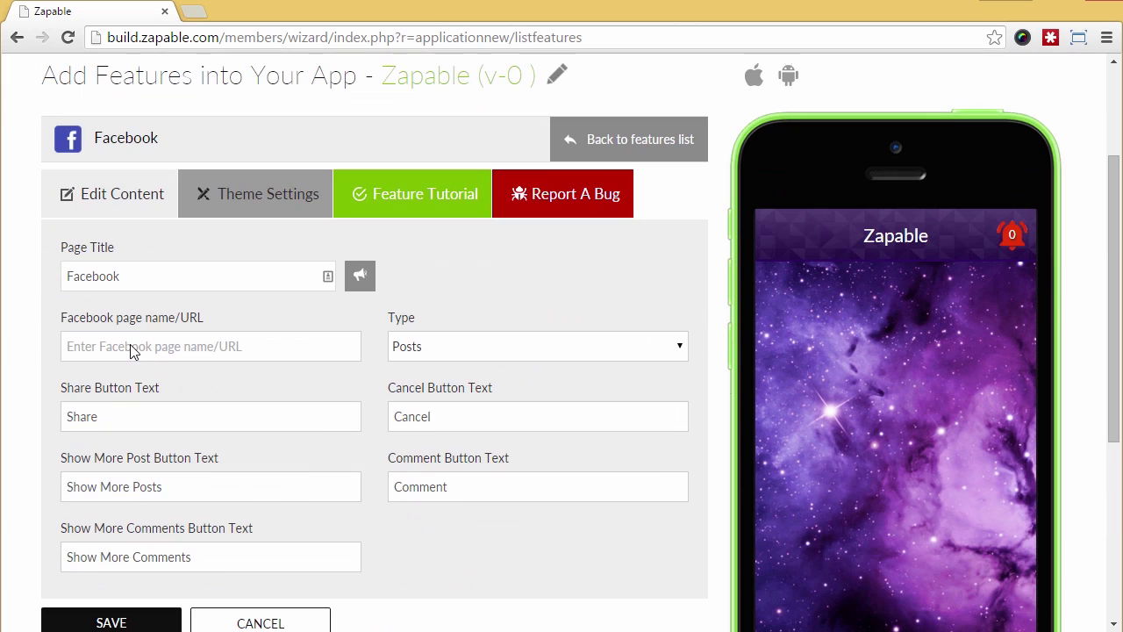
pyautogui.click(131, 346)
pyautogui.hotkey('ctrl', 'v')
pyautogui.scroll(-1, 175, 290)
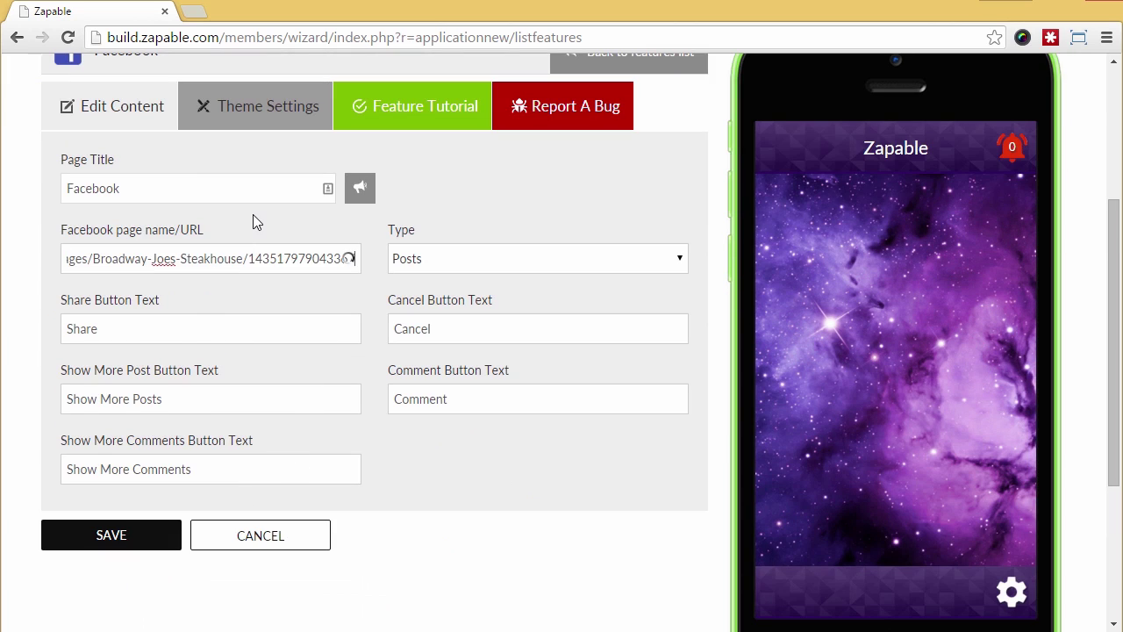
pyautogui.click(200, 357)
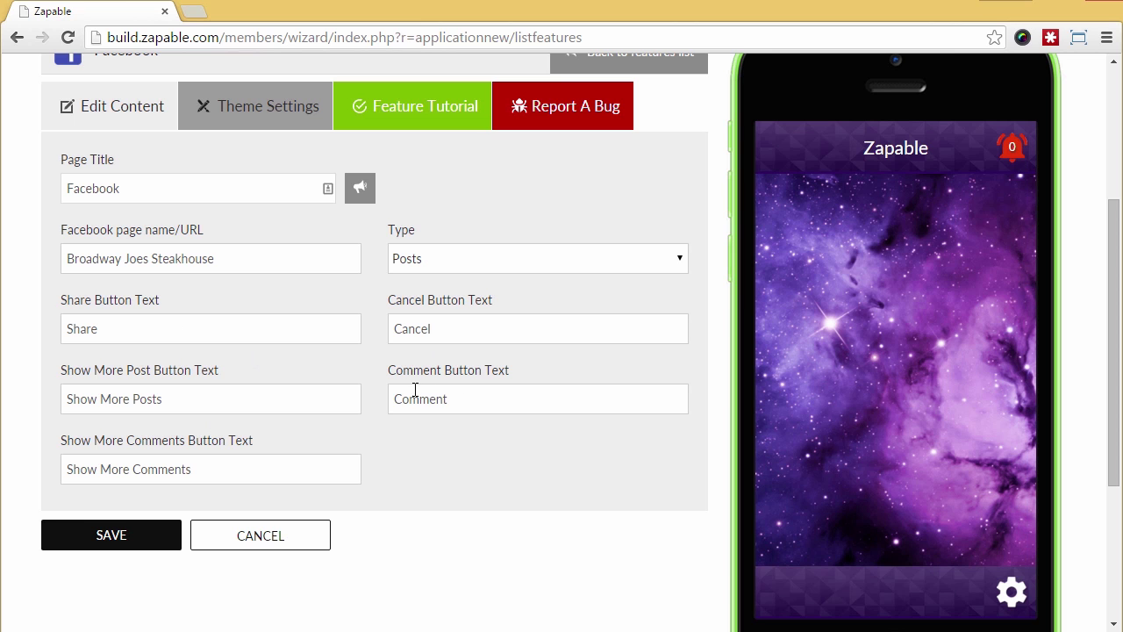
pyautogui.click(131, 535)
# Refresh the phone preview and open the Facebook page inside it.
pyautogui.scroll(-3, 104, 496)
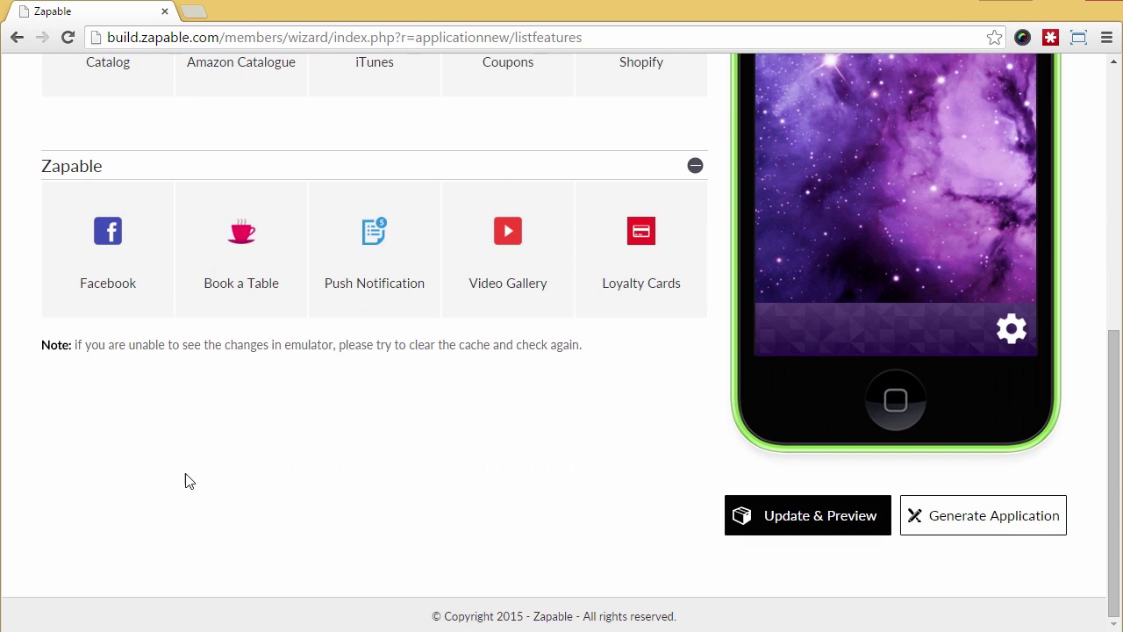
pyautogui.click(810, 522)
pyautogui.scroll(4, 621, 513)
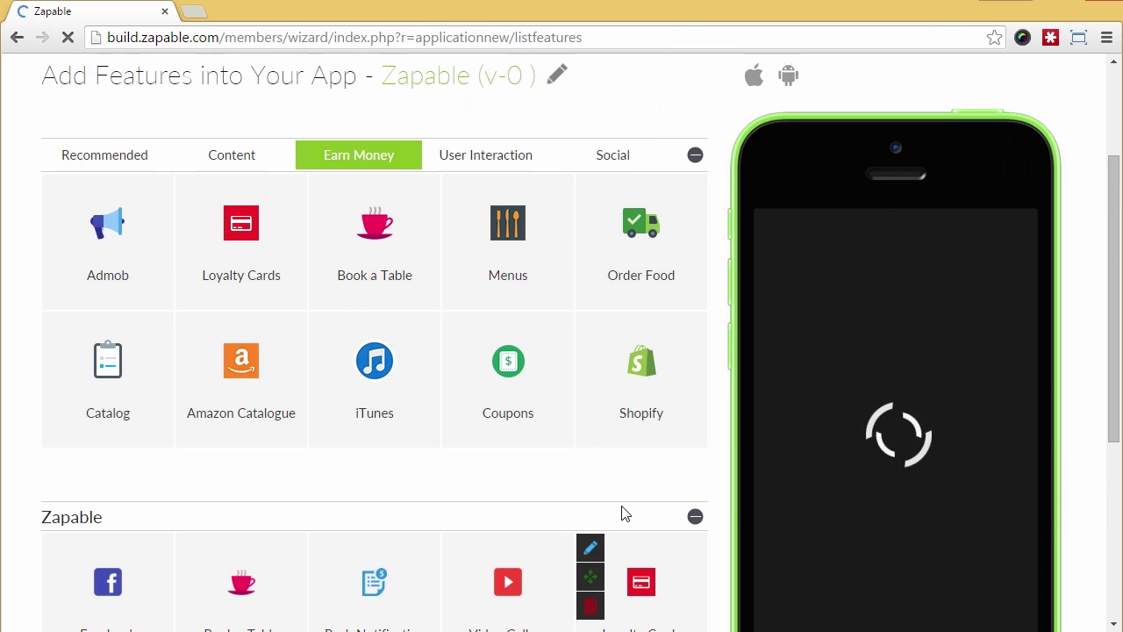
pyautogui.scroll(-1, 621, 514)
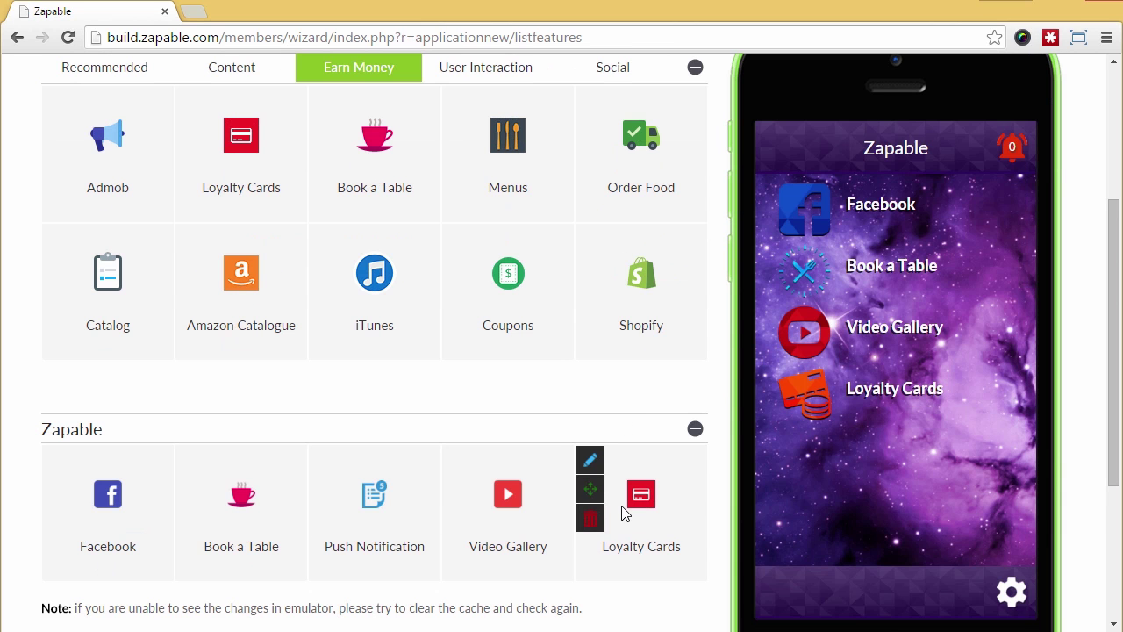
pyautogui.click(825, 216)
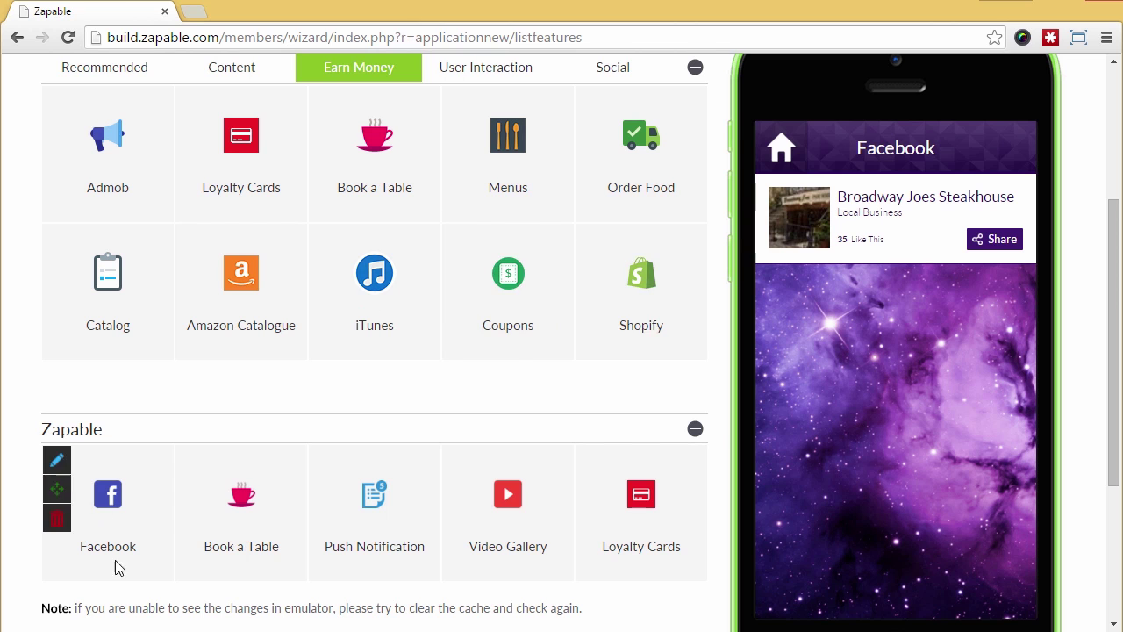
# Set the Book a Table feature's OpenTable restaurant page URL and save it.
pyautogui.click(199, 460)
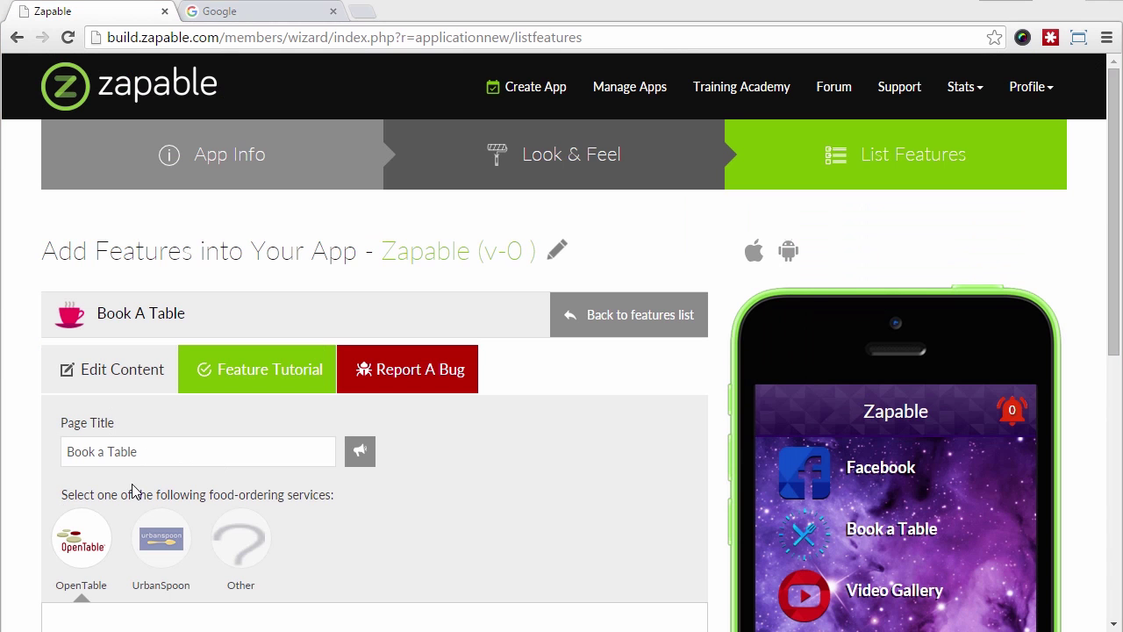
pyautogui.scroll(-2, 105, 528)
pyautogui.scroll(-2, 105, 528)
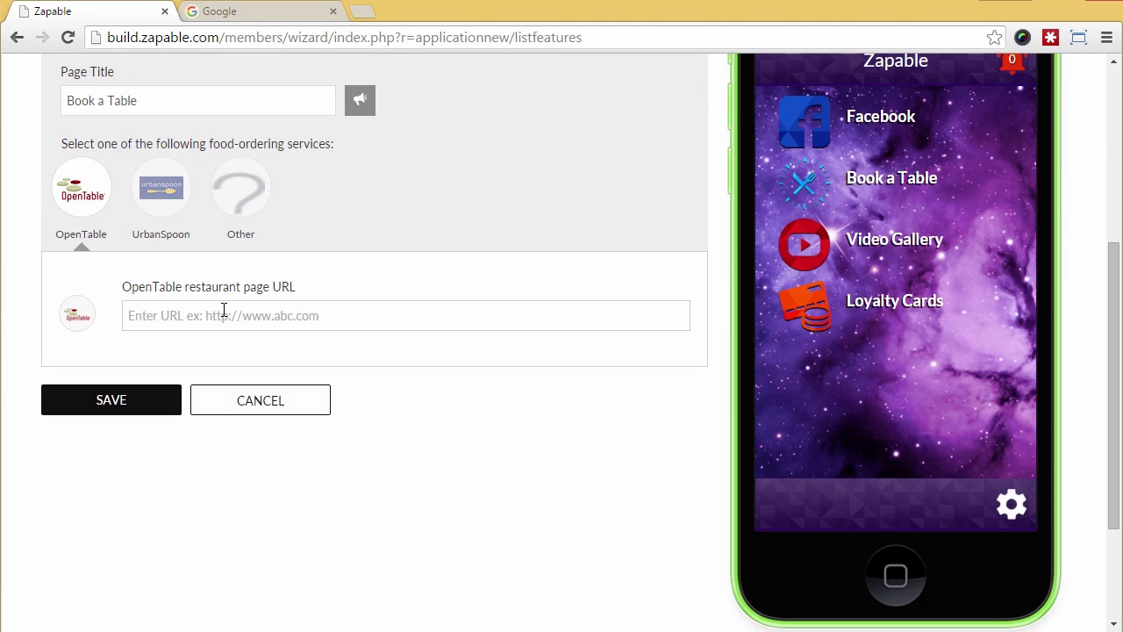
pyautogui.click(254, 316)
pyautogui.write('https://www.google.com/')
pyautogui.click(141, 406)
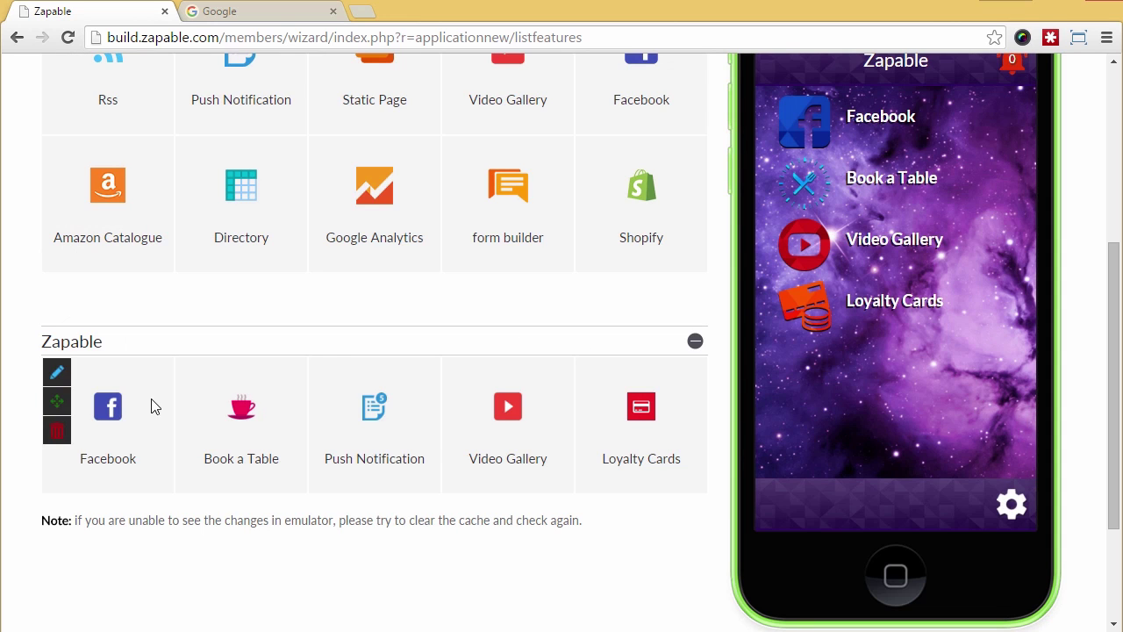
# Refresh the phone preview with the saved features and open a new Google browser window.
pyautogui.moveTo(334, 426)
pyautogui.scroll(-2, 770, 532)
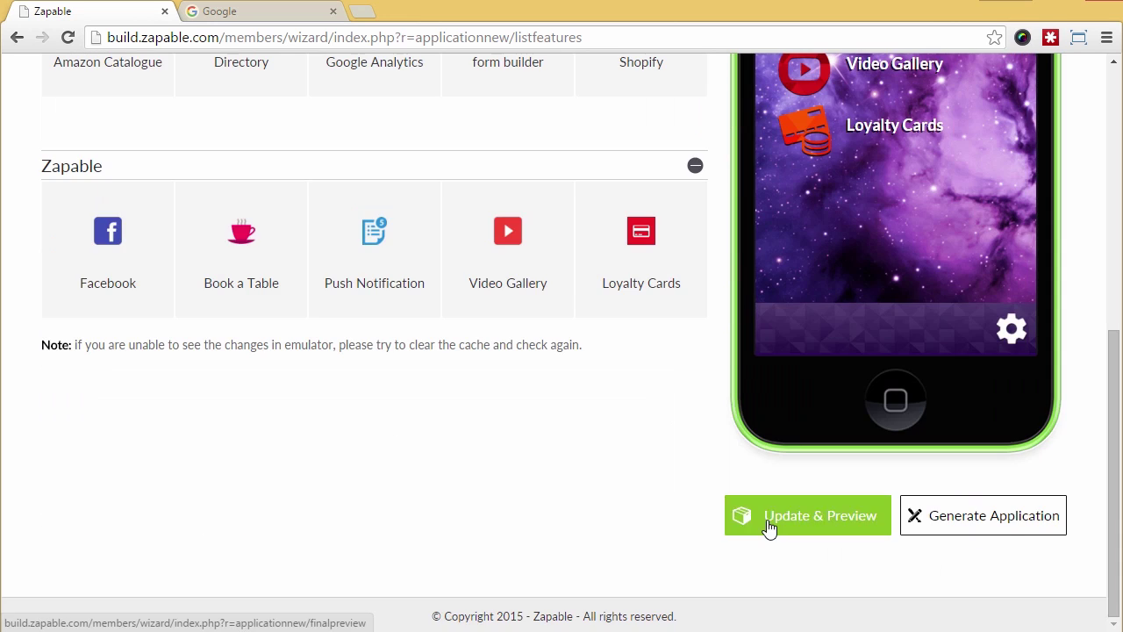
pyautogui.click(769, 532)
pyautogui.scroll(2, 629, 376)
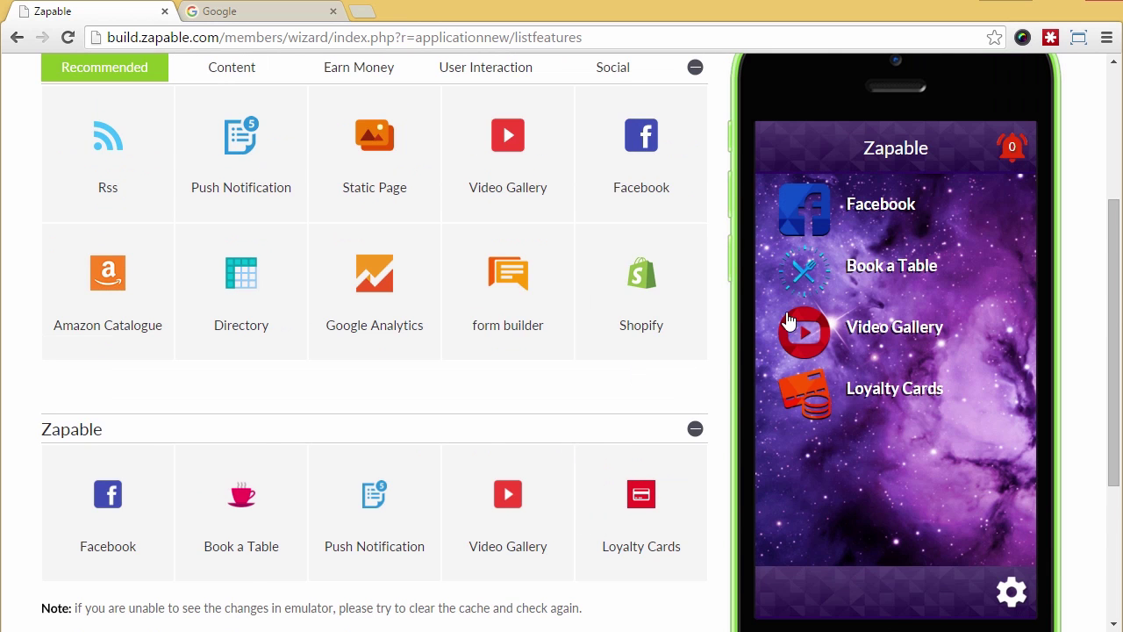
pyautogui.click(785, 274)
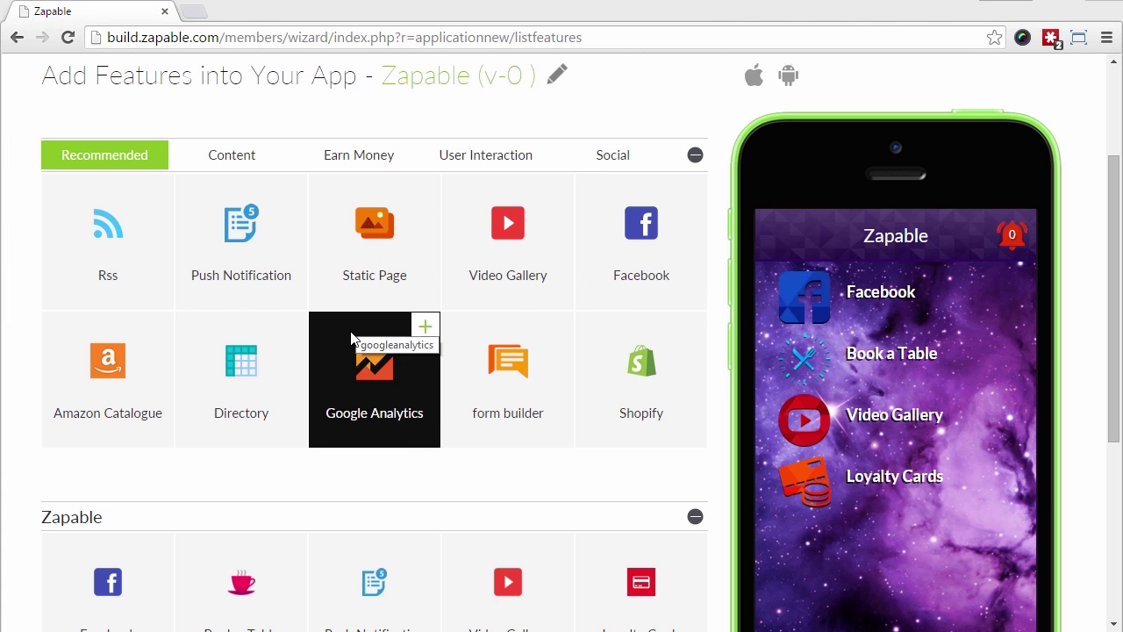
# Return to the app builder and open push notifications from the Zapable(v-2) app card.
pyautogui.click(437, 489)
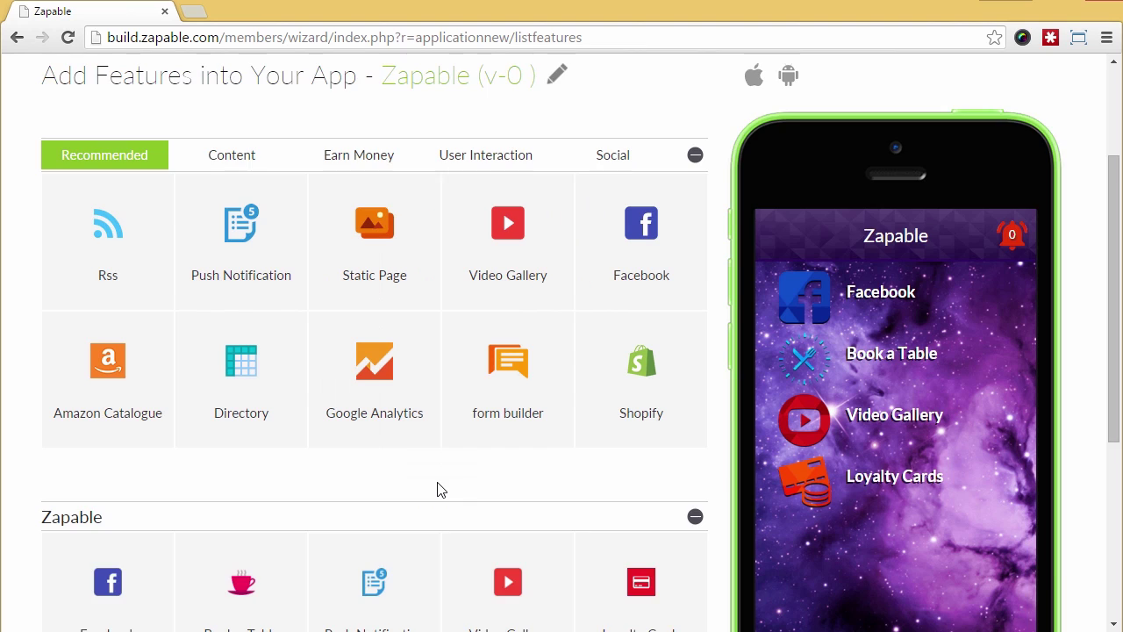
pyautogui.scroll(-2, 439, 489)
pyautogui.moveTo(382, 424)
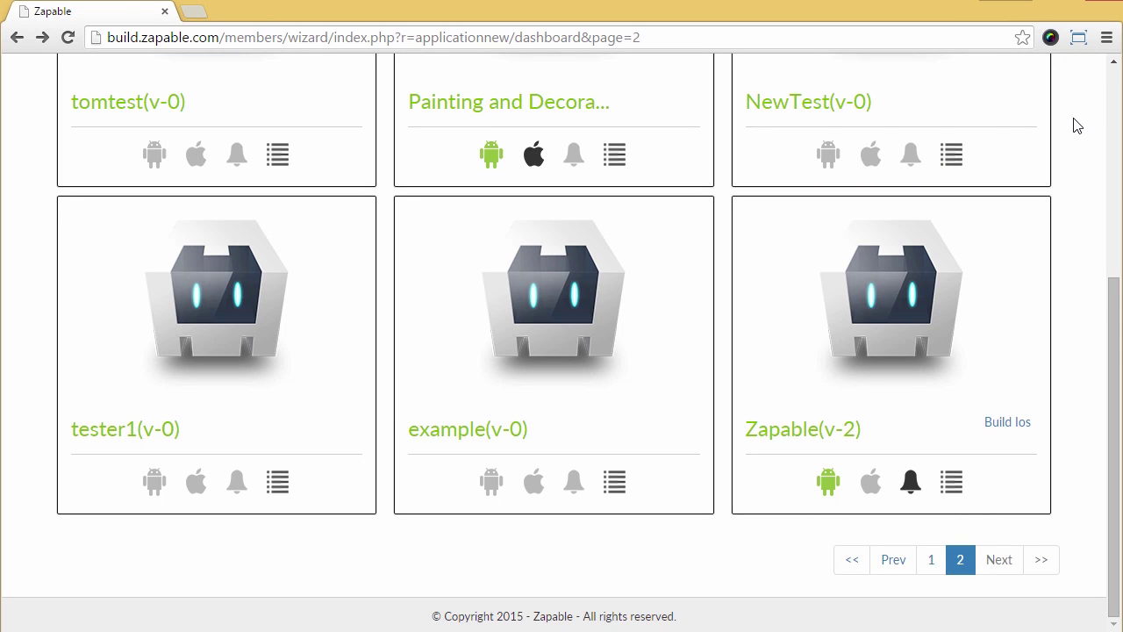
pyautogui.click(910, 483)
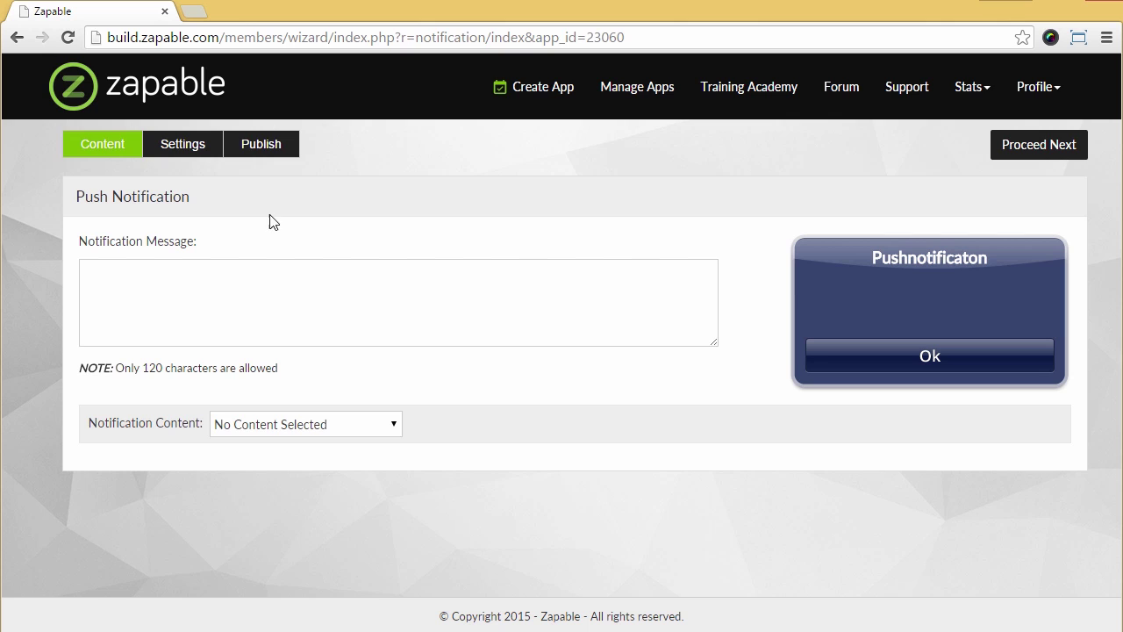
# Paste the $49 steak-and-wine message and link the notification to the Facebook app tab.
pyautogui.click(224, 325)
pyautogui.write('Dine Rib Eye Steak for 2 and Wine $49. Click Here to Reserve')
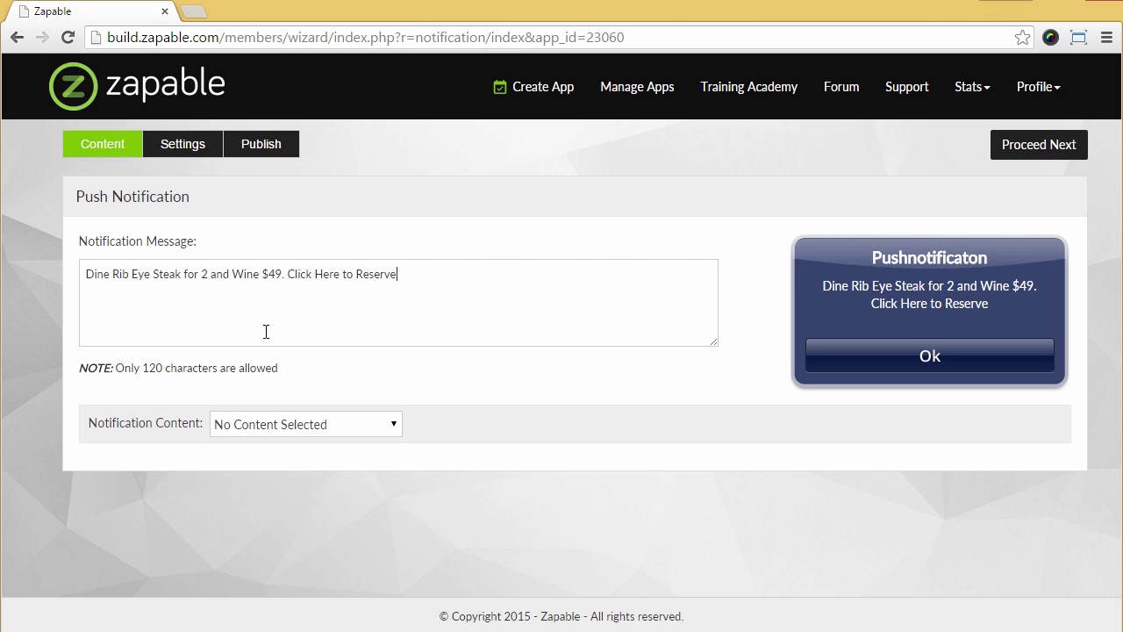
pyautogui.click(347, 427)
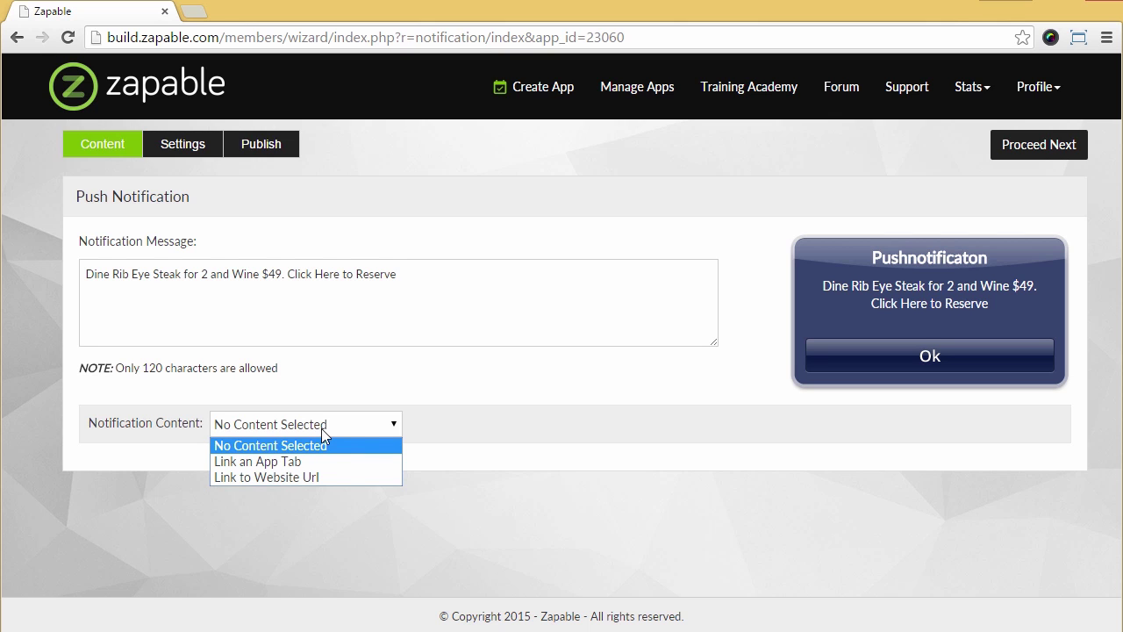
pyautogui.click(304, 463)
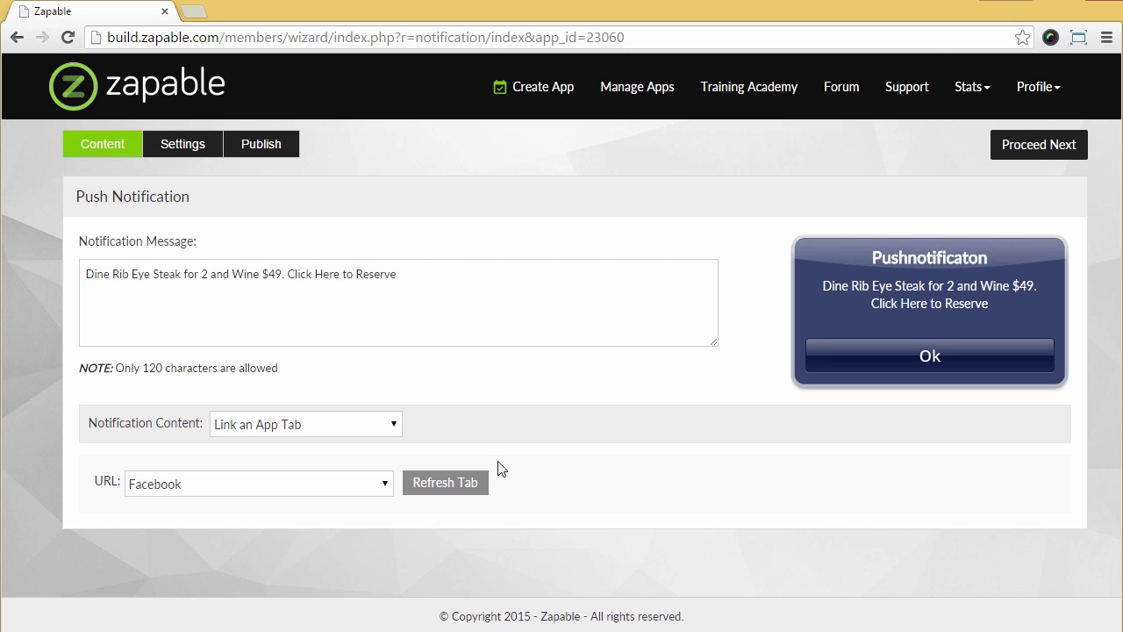
# Target iOS and Android users within a 20 km radius of address 10004.
pyautogui.click(1044, 145)
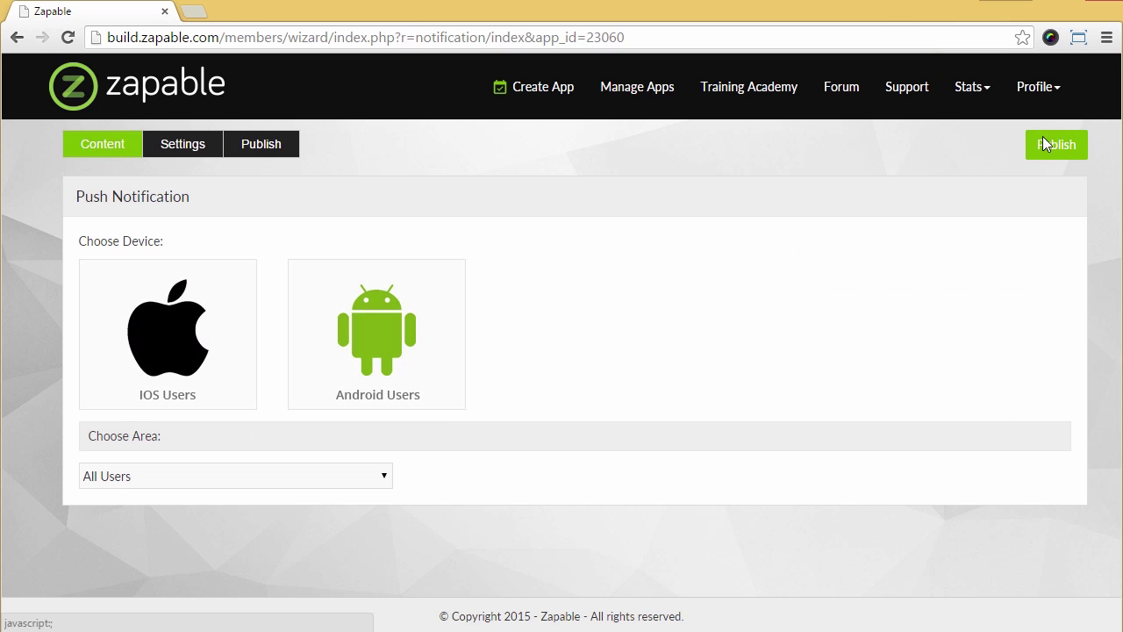
pyautogui.click(176, 325)
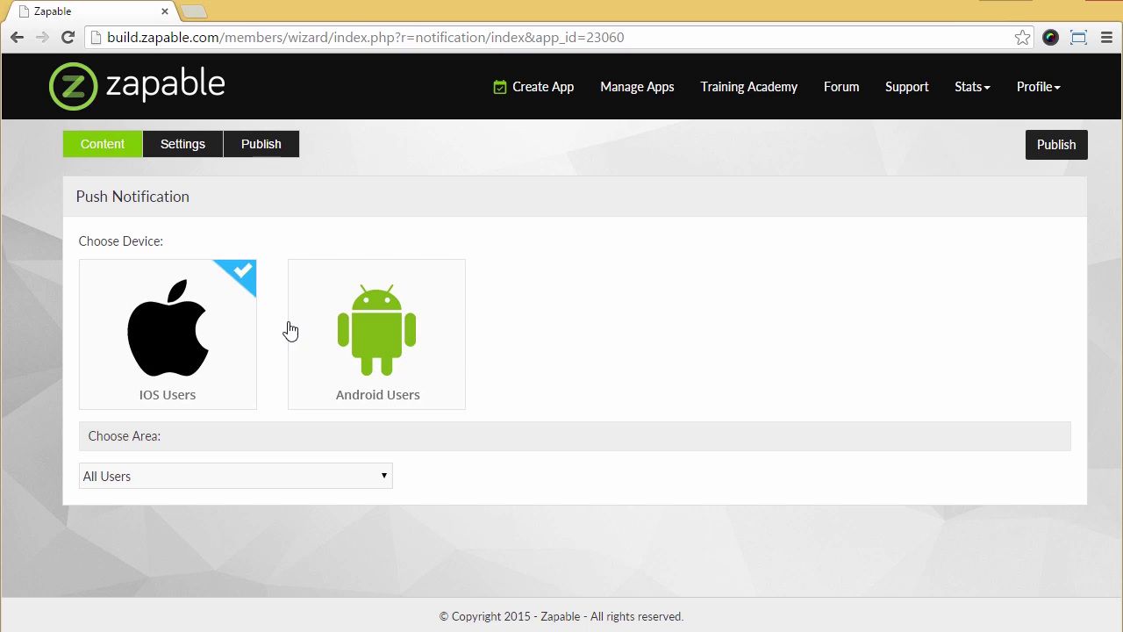
pyautogui.click(357, 315)
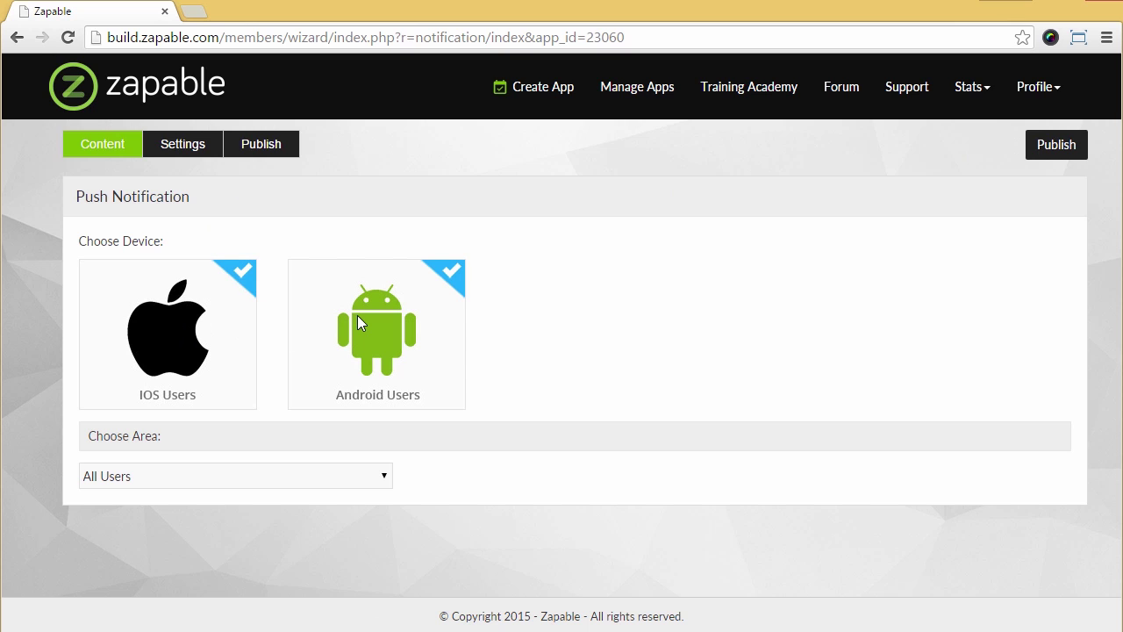
pyautogui.click(347, 487)
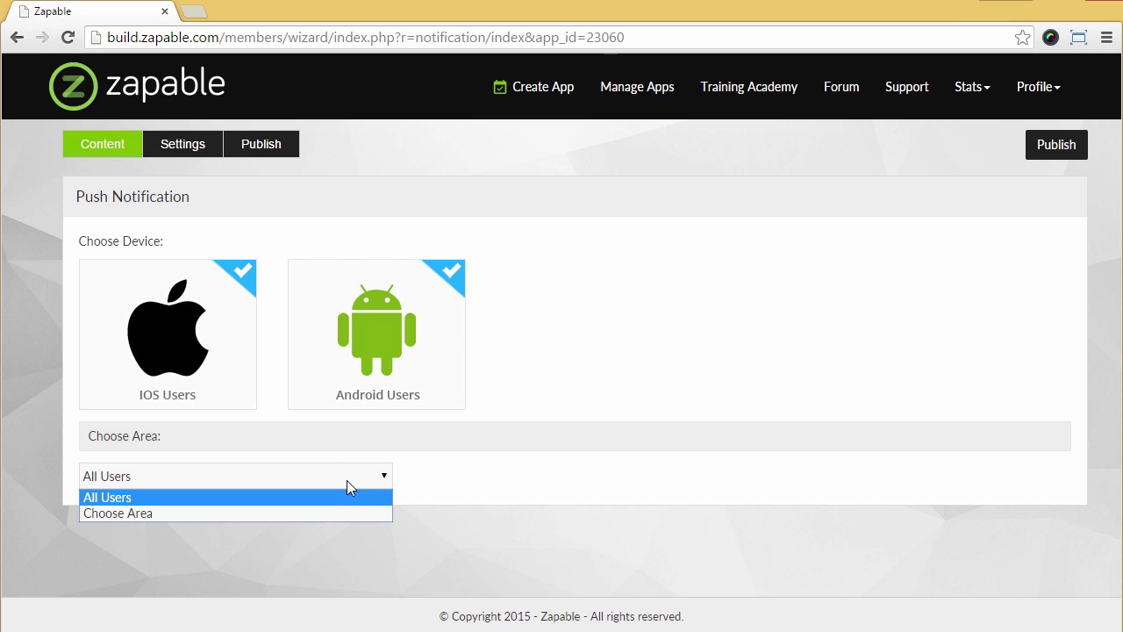
pyautogui.click(308, 518)
pyautogui.scroll(-1, 629, 387)
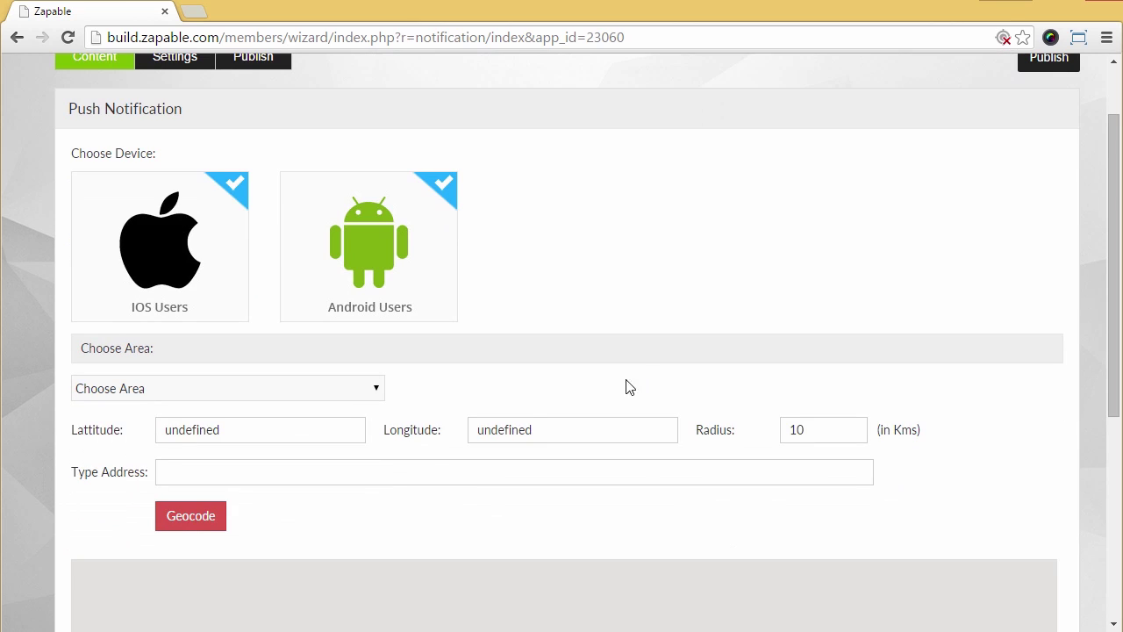
pyautogui.click(327, 471)
pyautogui.write('10004')
pyautogui.doubleClick(793, 429)
pyautogui.write('20')
pyautogui.scroll(-2, 800, 389)
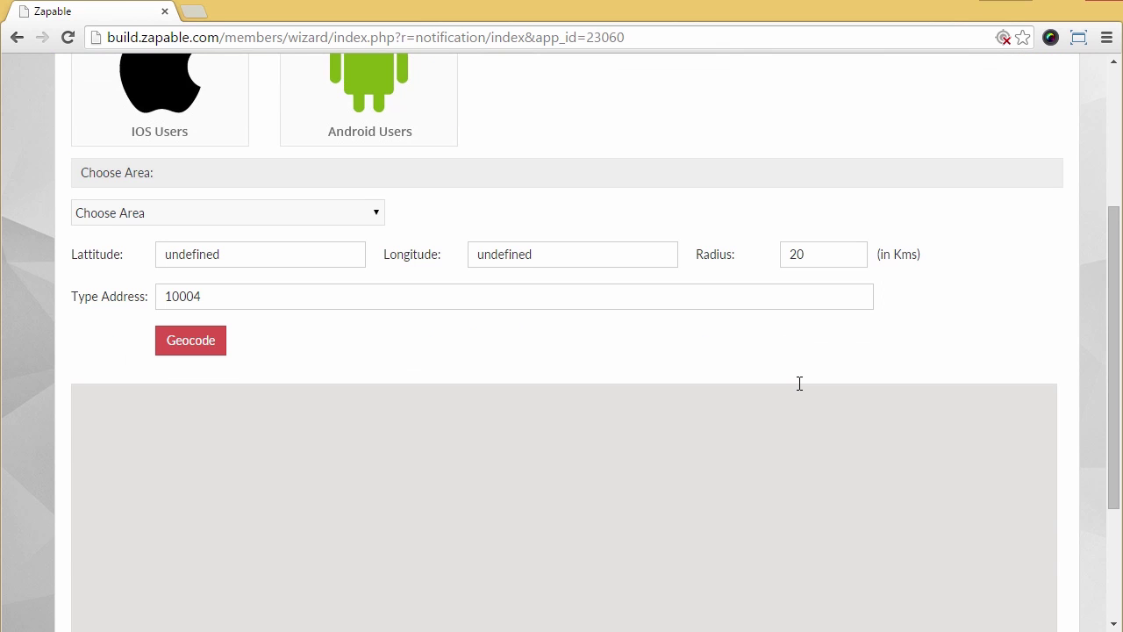
pyautogui.scroll(3, 800, 384)
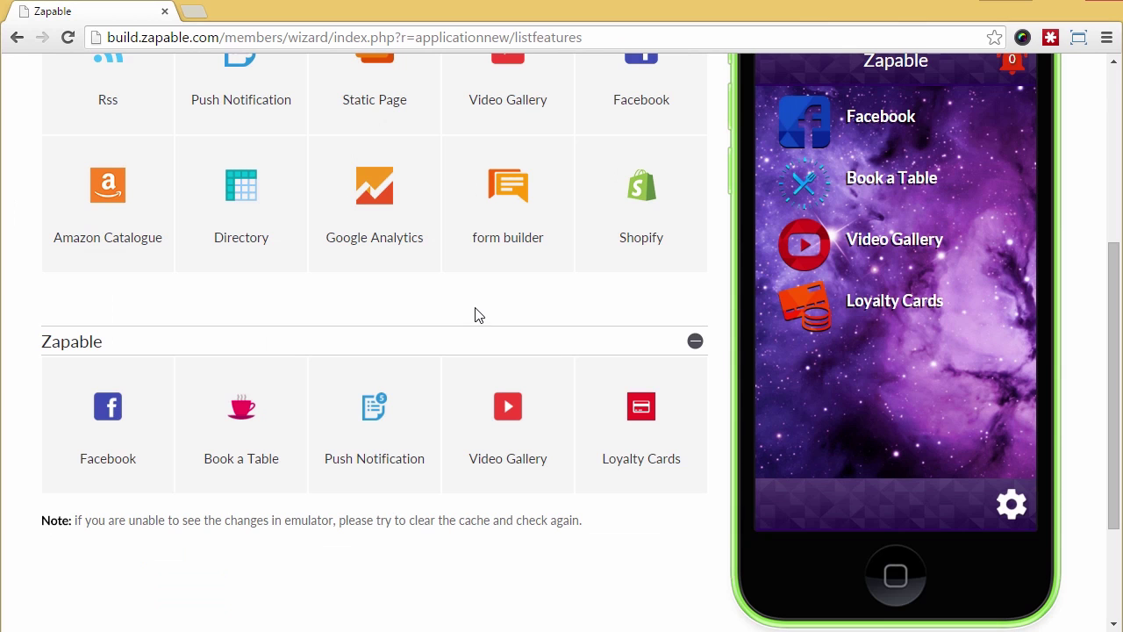
# Search YouTube for Joe's Steakhouse and add the first and third results to the Video Gallery.
pyautogui.moveTo(500, 379)
pyautogui.click(465, 373)
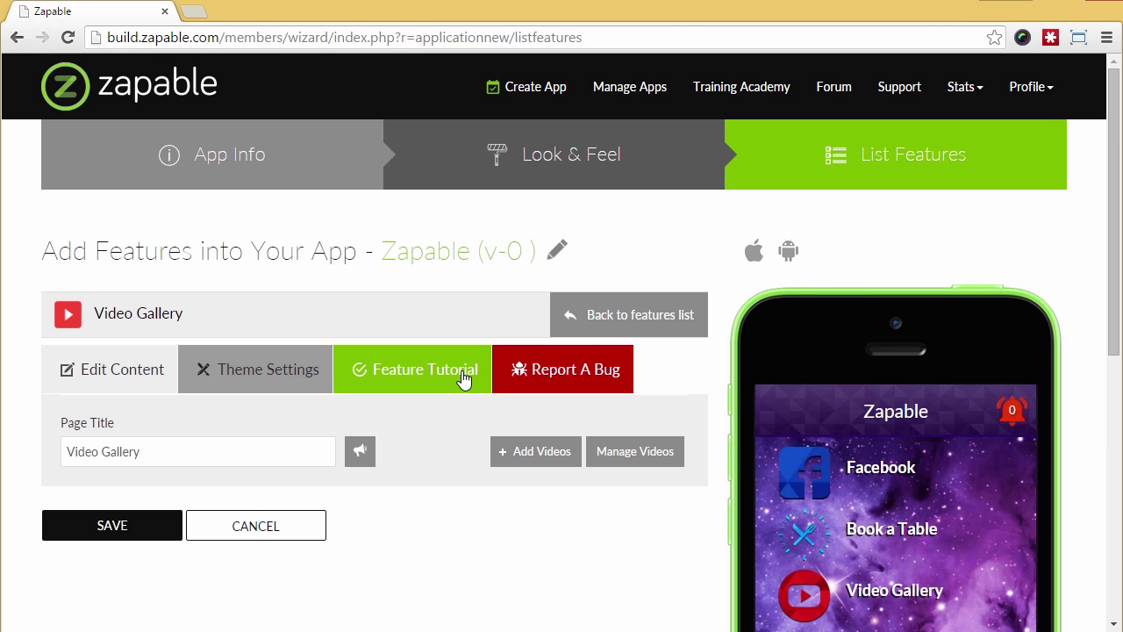
pyautogui.click(529, 455)
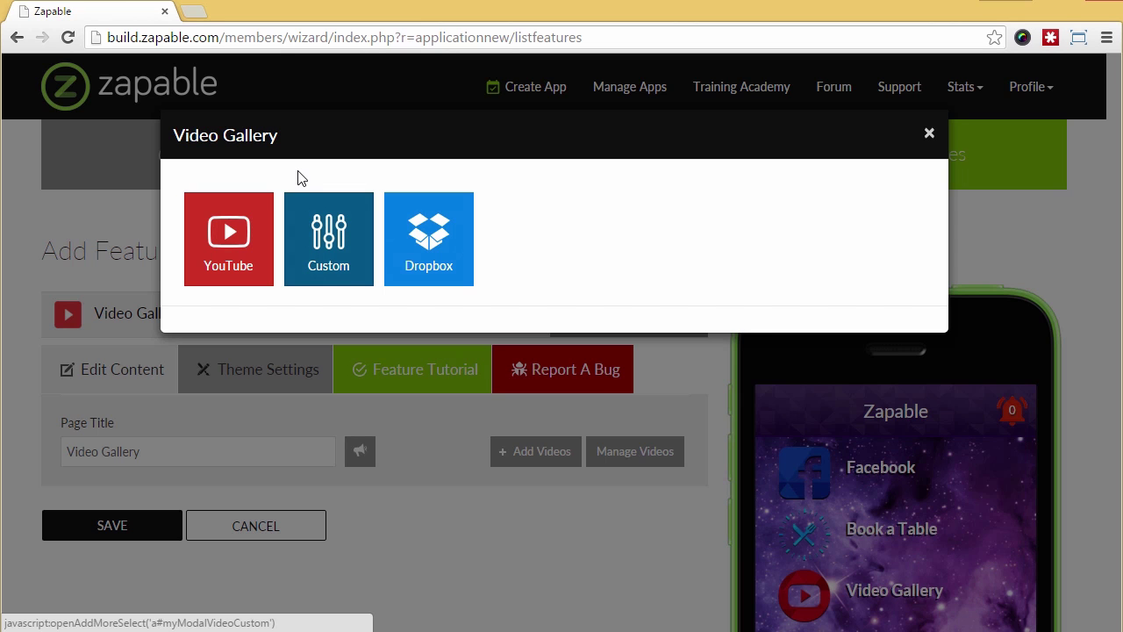
pyautogui.click(232, 226)
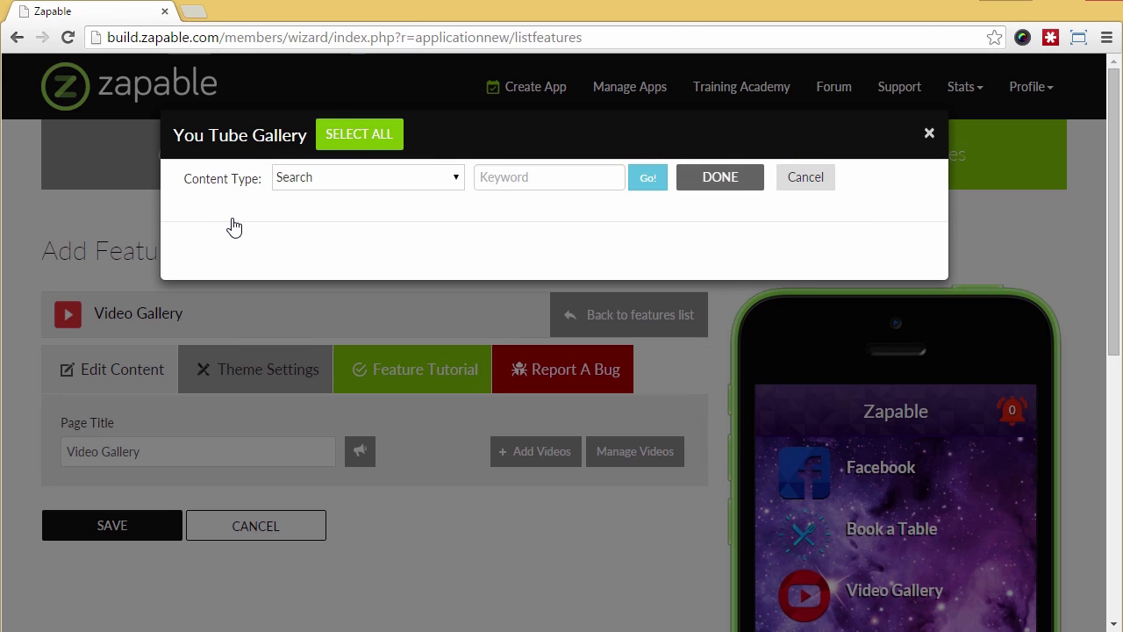
pyautogui.click(329, 179)
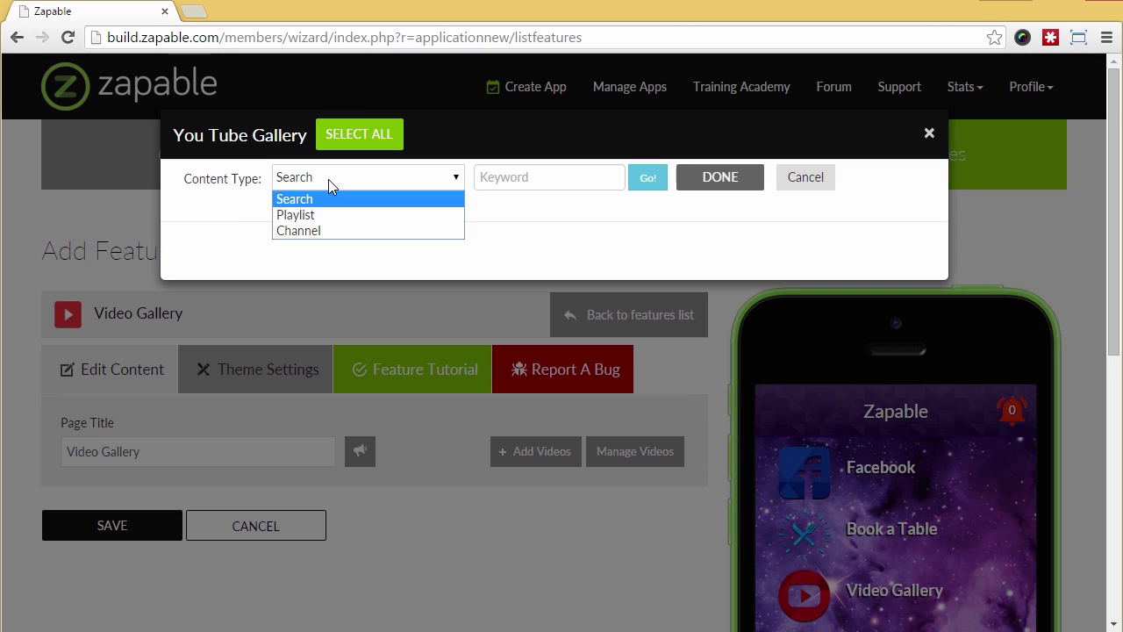
pyautogui.click(329, 179)
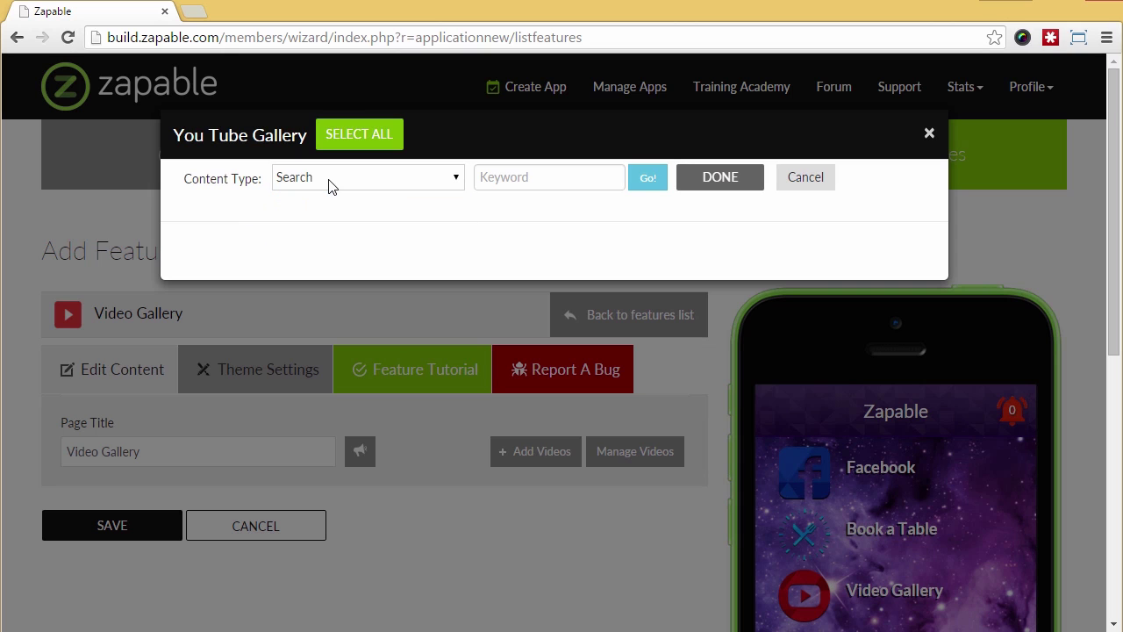
pyautogui.click(497, 178)
pyautogui.write("Joe's Steakhouse")
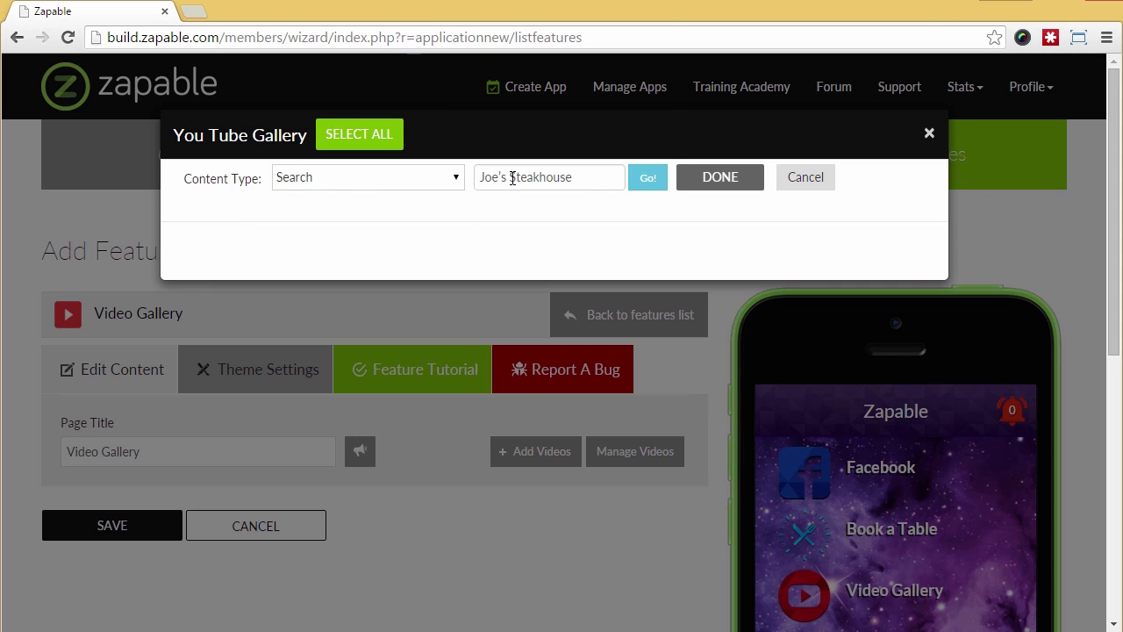
pyautogui.click(649, 180)
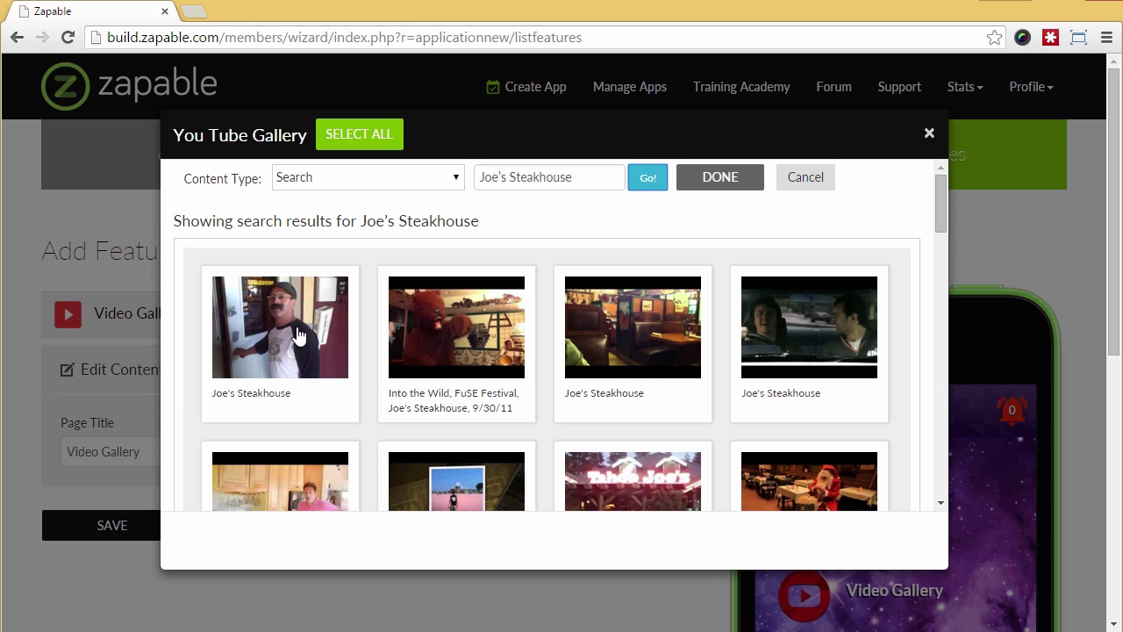
pyautogui.click(250, 383)
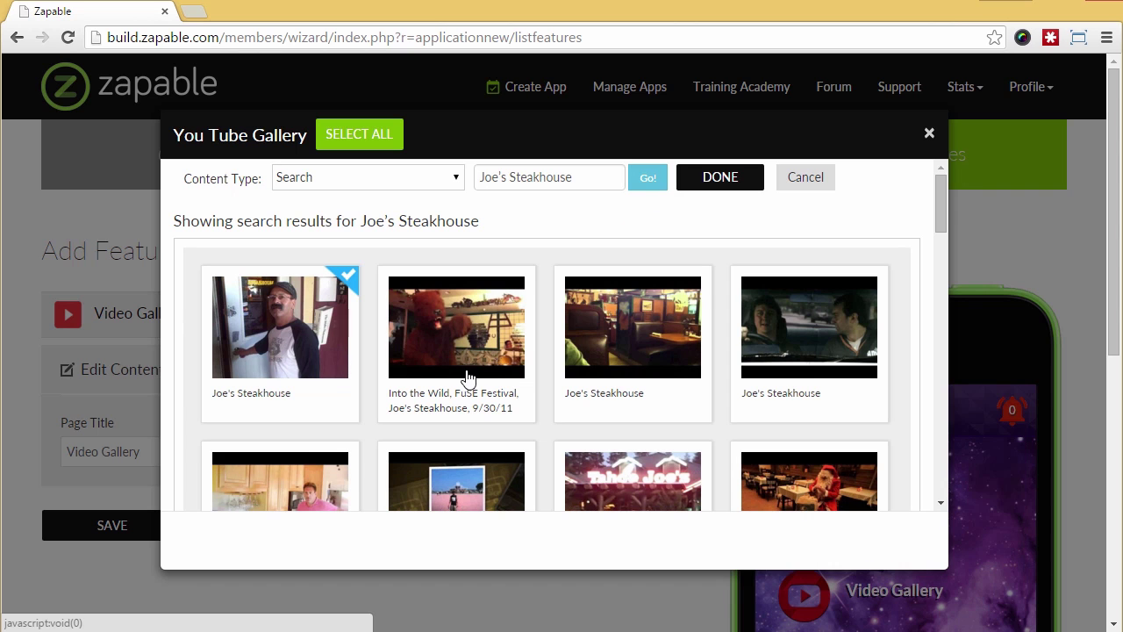
pyautogui.click(655, 376)
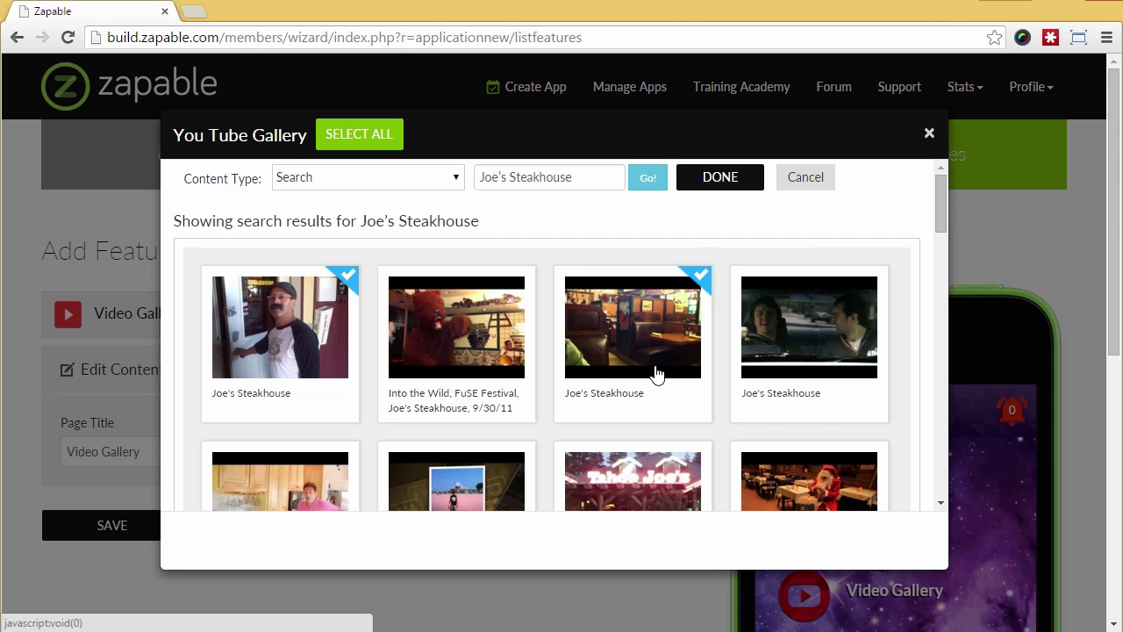
pyautogui.click(702, 188)
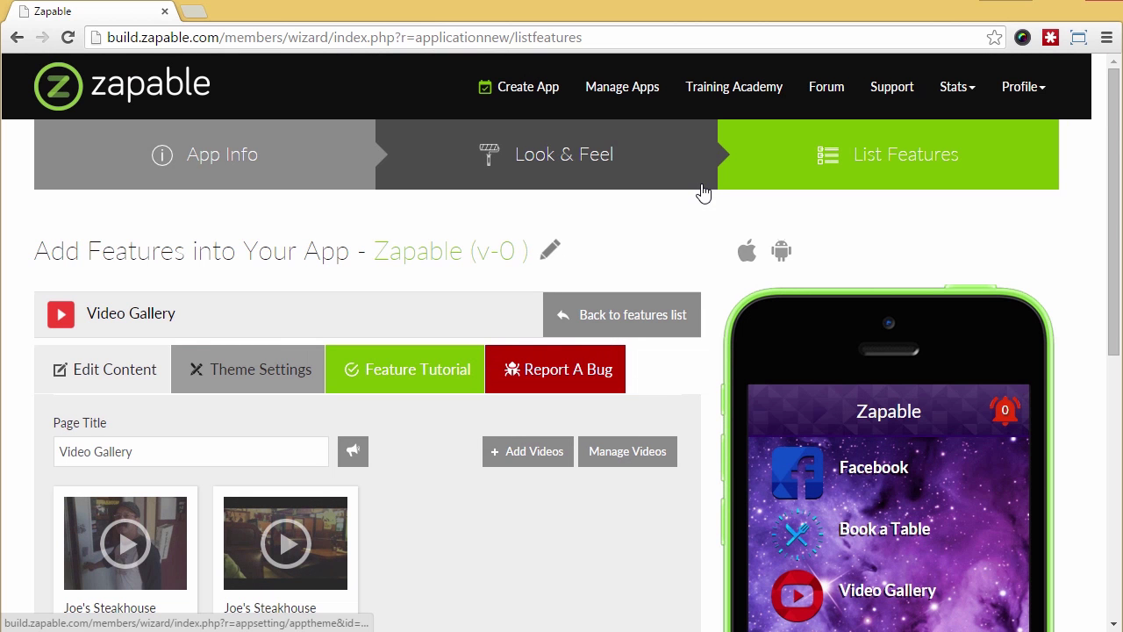
# Refresh the preview, view the Video Gallery page in it, and return to List Features.
pyautogui.scroll(-3, 707, 219)
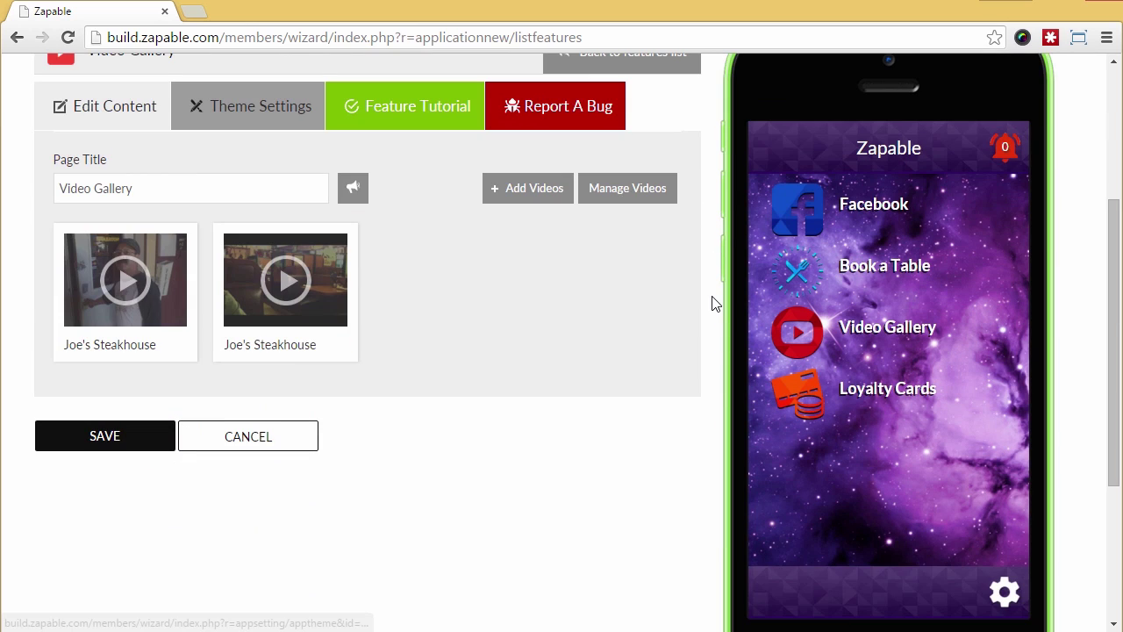
pyautogui.scroll(-3, 712, 304)
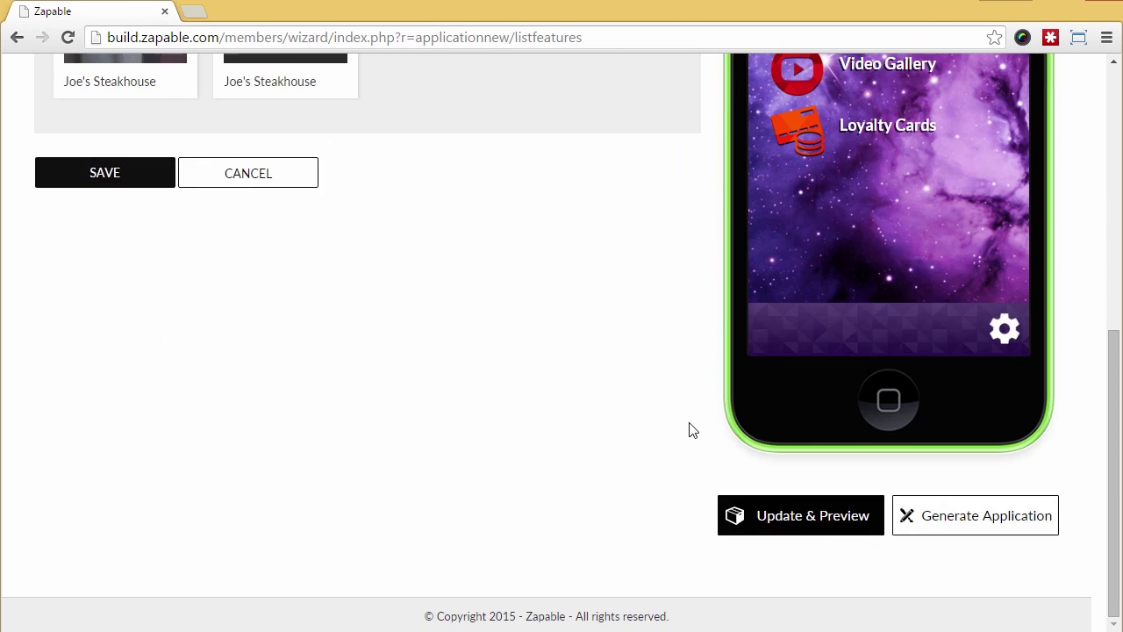
pyautogui.click(817, 529)
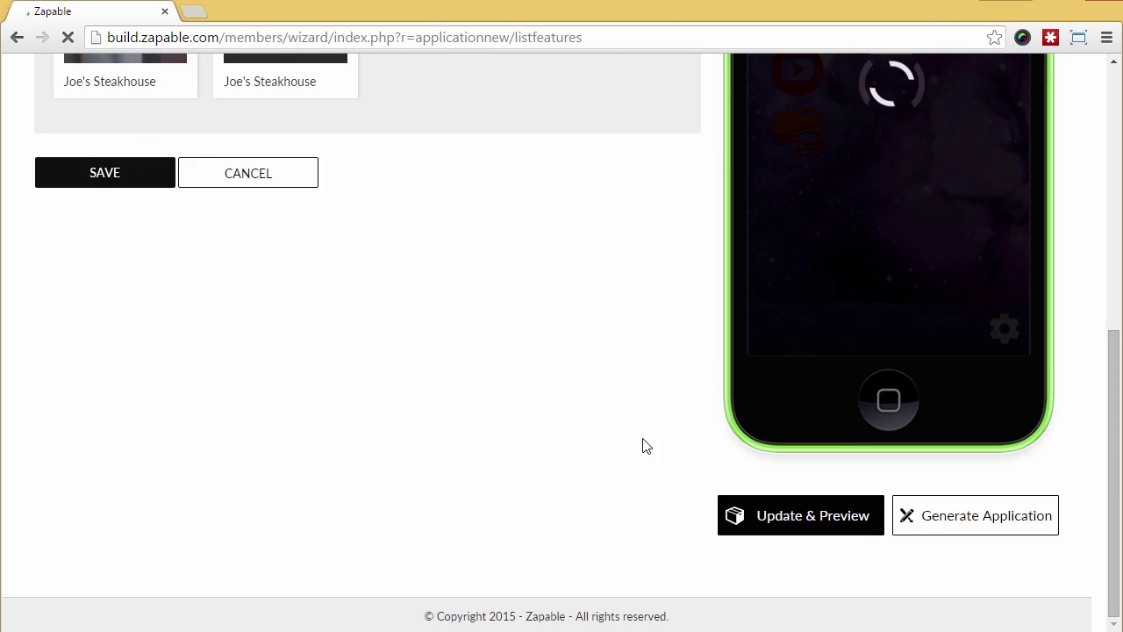
pyautogui.scroll(3, 641, 446)
pyautogui.click(862, 331)
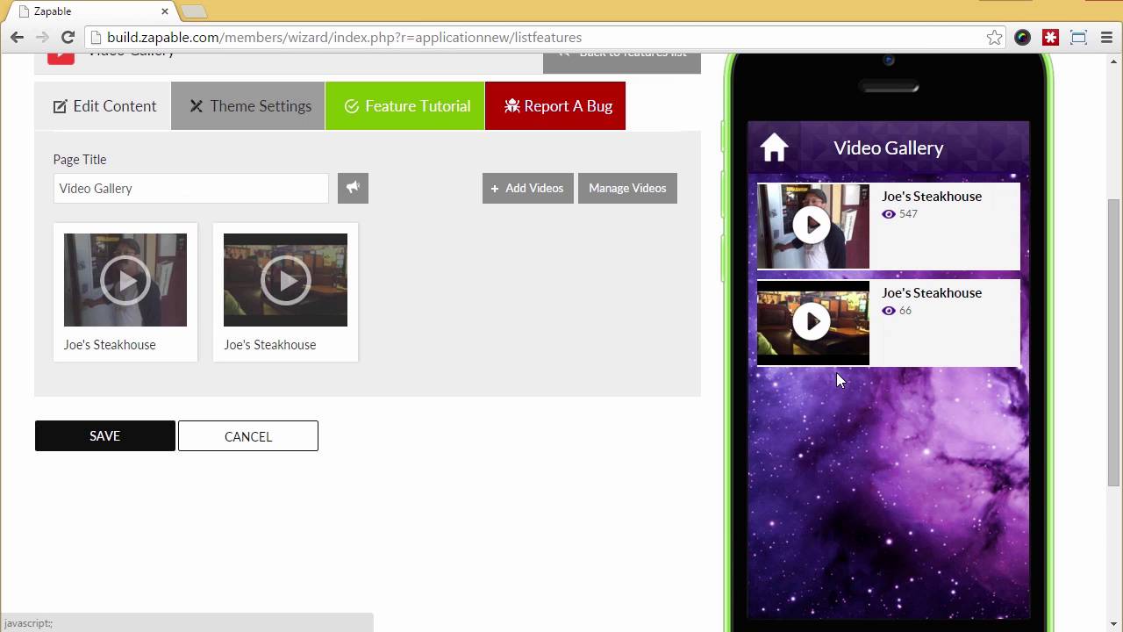
pyautogui.scroll(3, 836, 372)
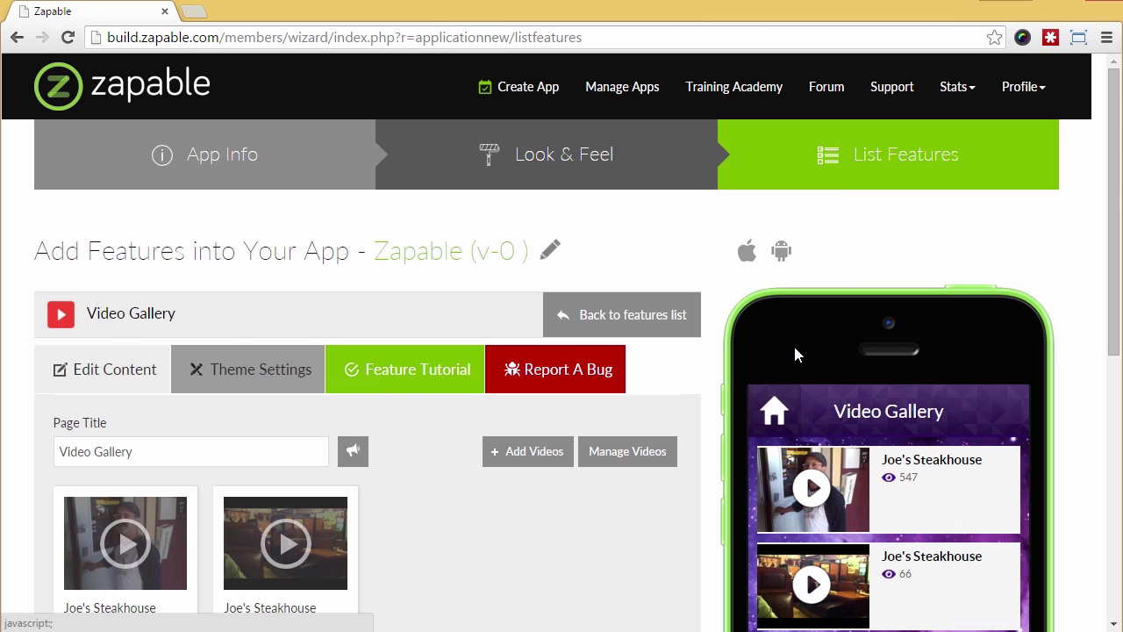
pyautogui.click(844, 184)
pyautogui.scroll(-3, 614, 421)
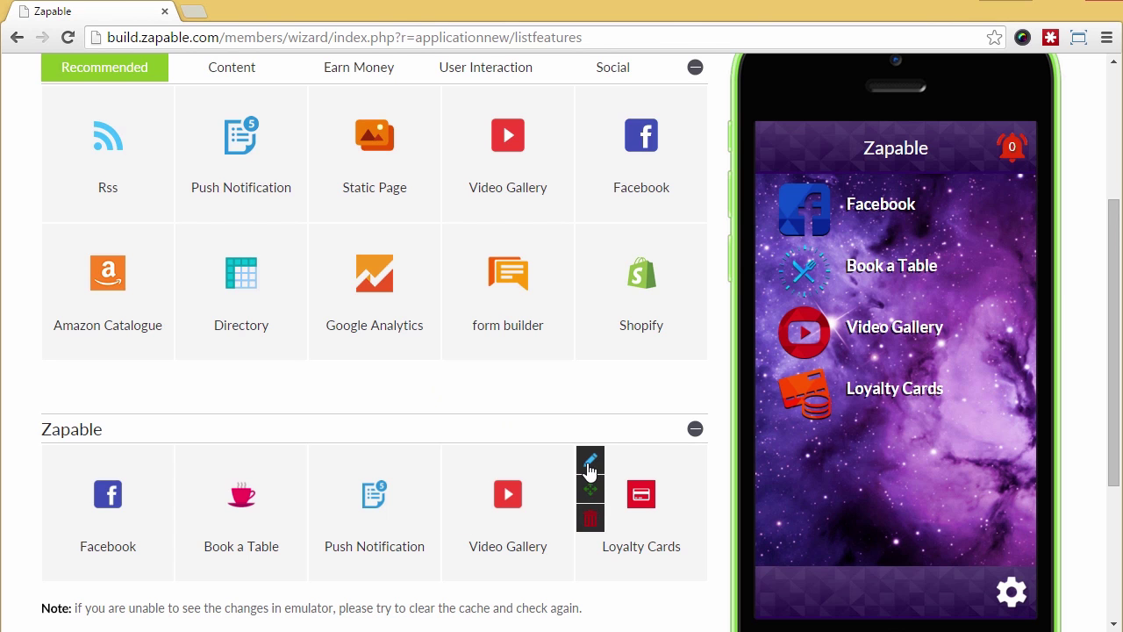
# Create a 6 + 1 FREE loyalty card with the free-bottle-of-wine Slot 7 reward and save it.
pyautogui.click(588, 466)
pyautogui.click(208, 531)
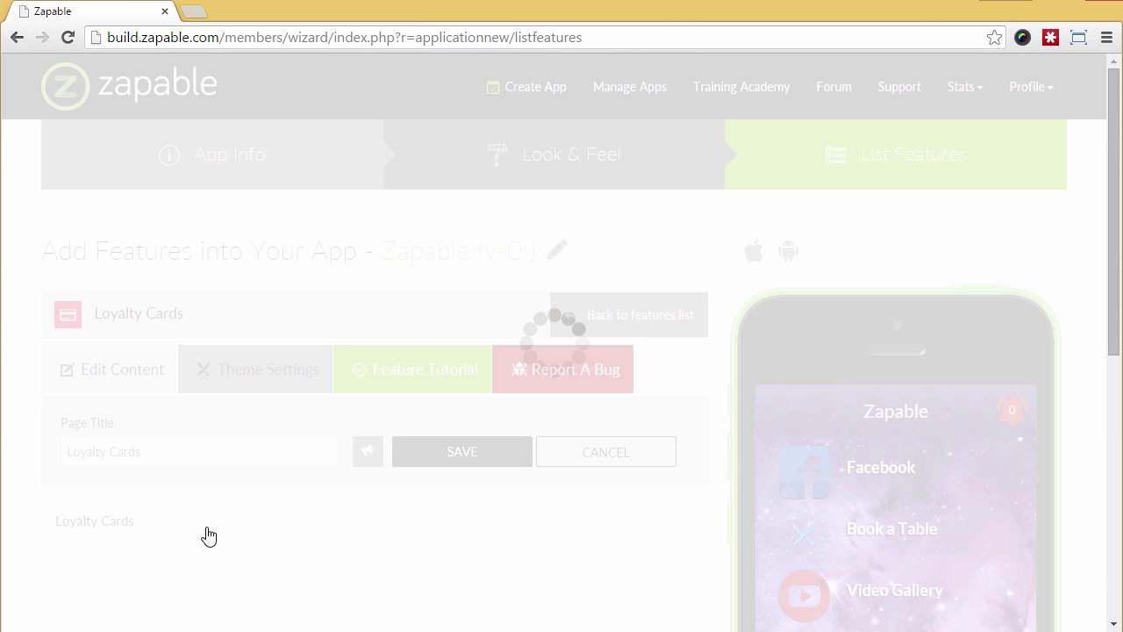
pyautogui.scroll(-3, 208, 534)
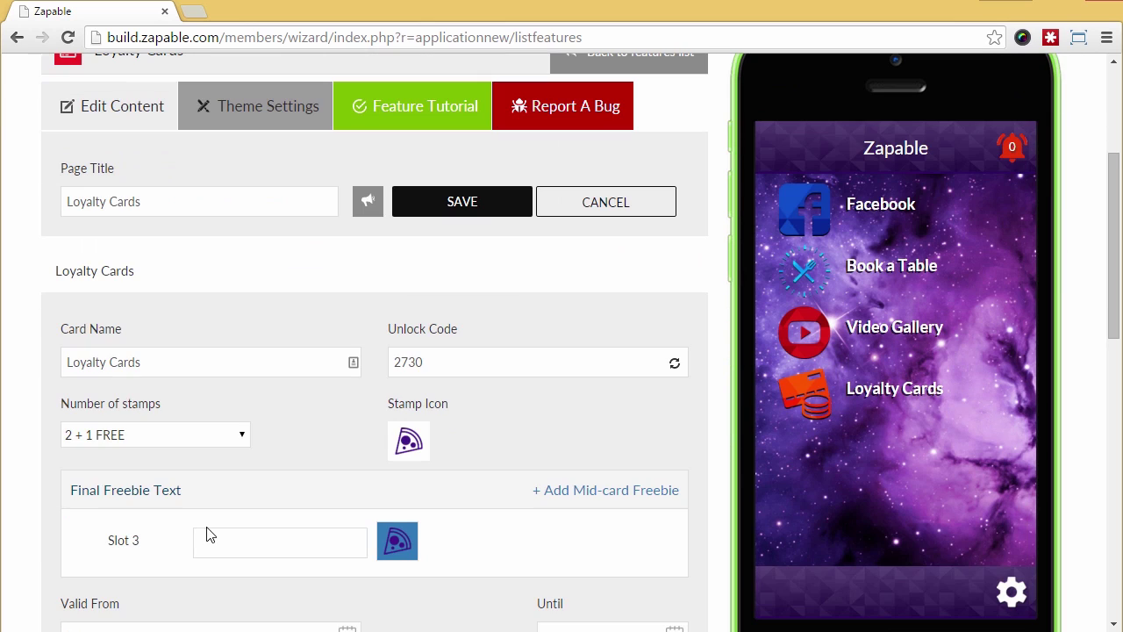
pyautogui.click(235, 435)
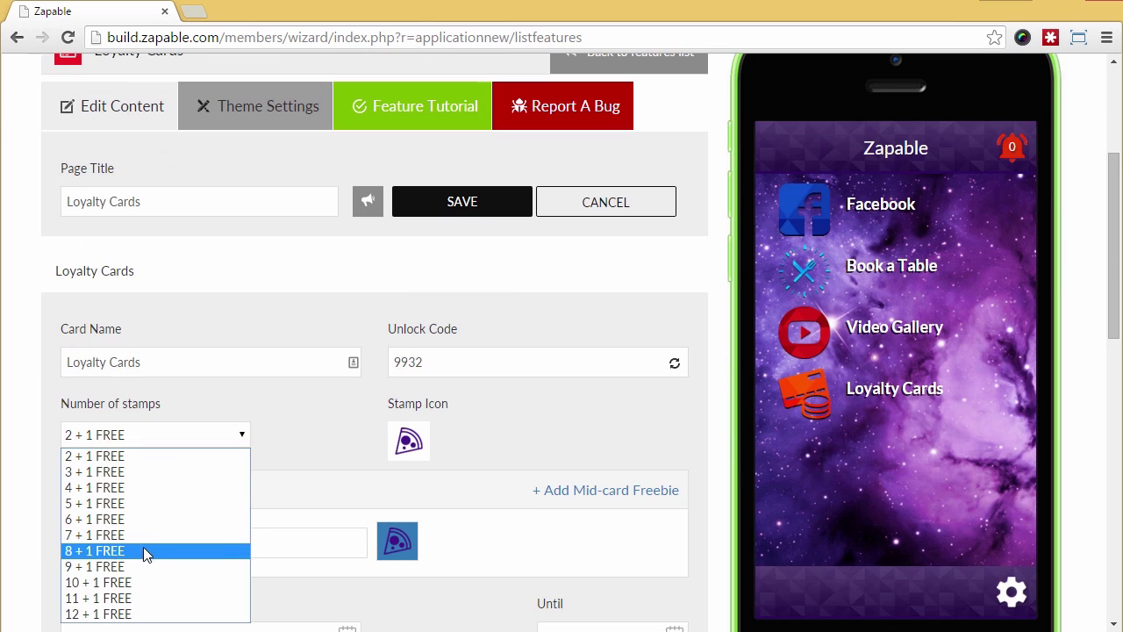
pyautogui.click(151, 519)
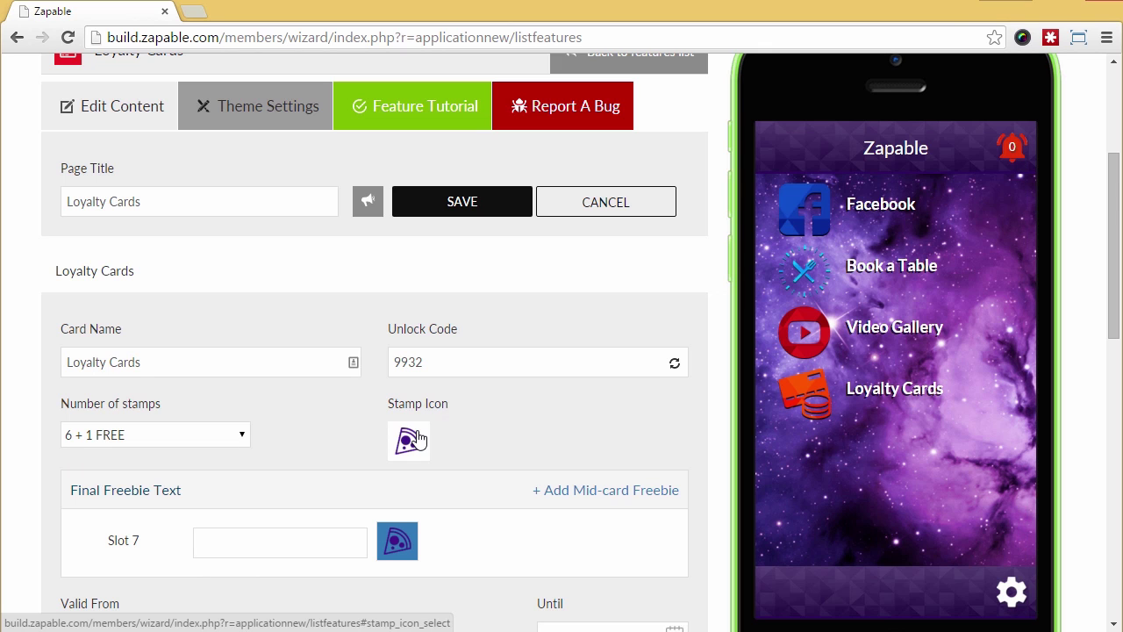
pyautogui.scroll(-1, 418, 439)
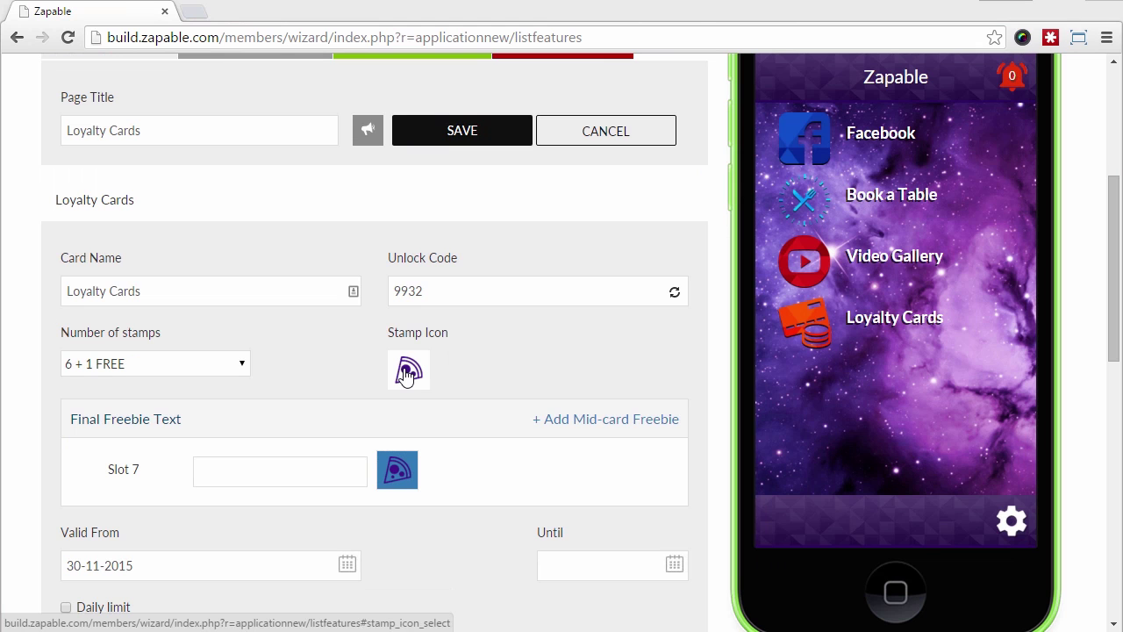
pyautogui.click(258, 462)
pyautogui.scroll(-1, 258, 463)
pyautogui.write('c')
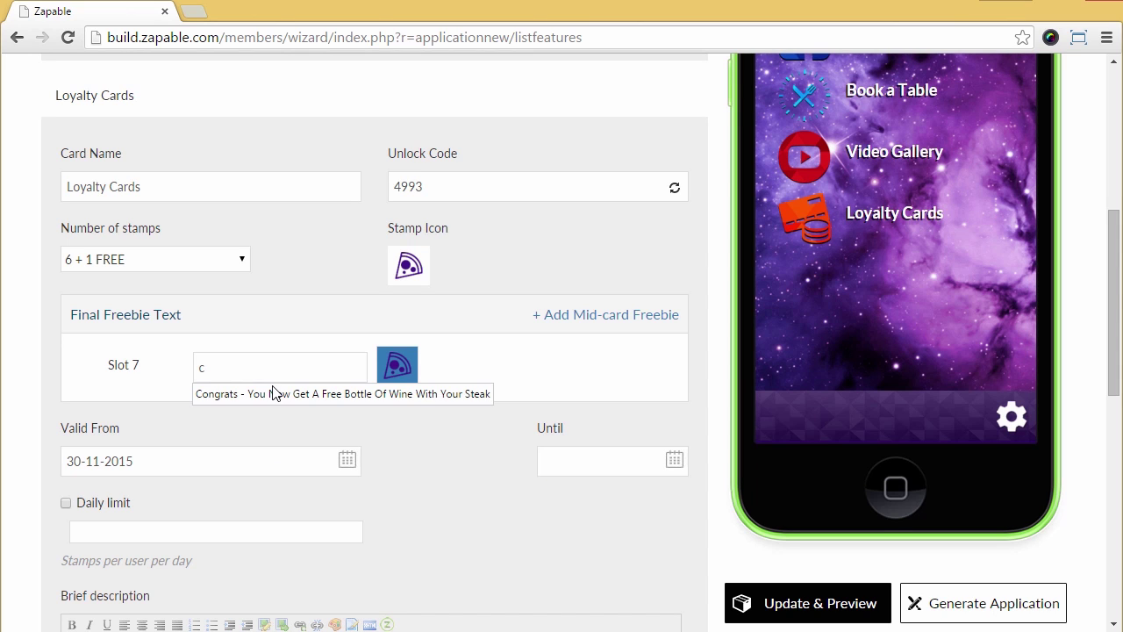
pyautogui.click(273, 392)
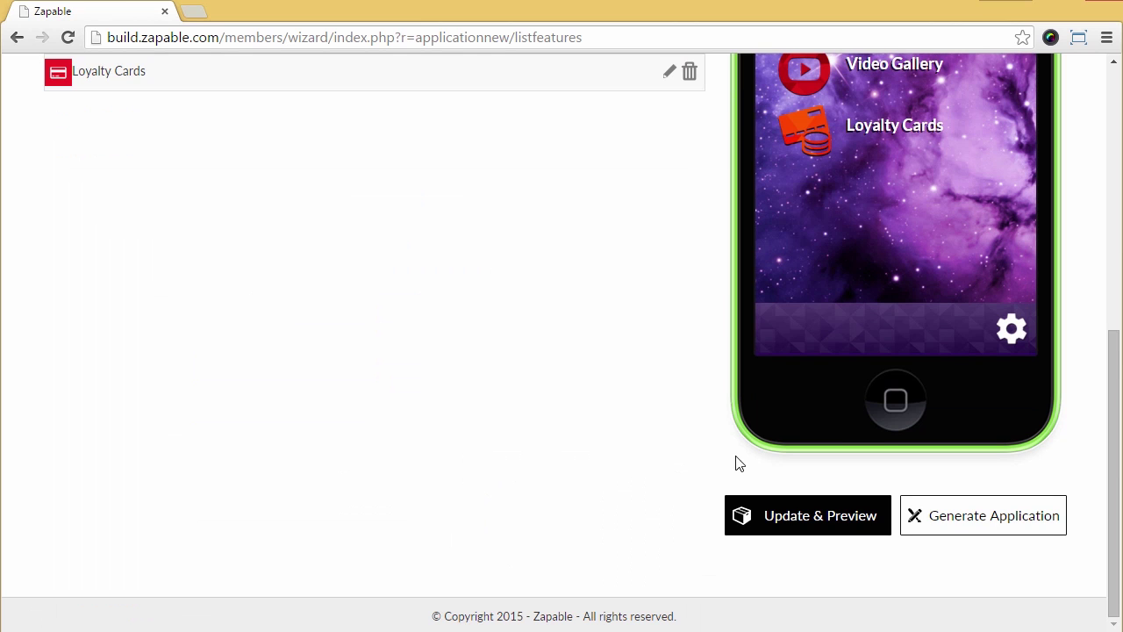
pyautogui.click(790, 512)
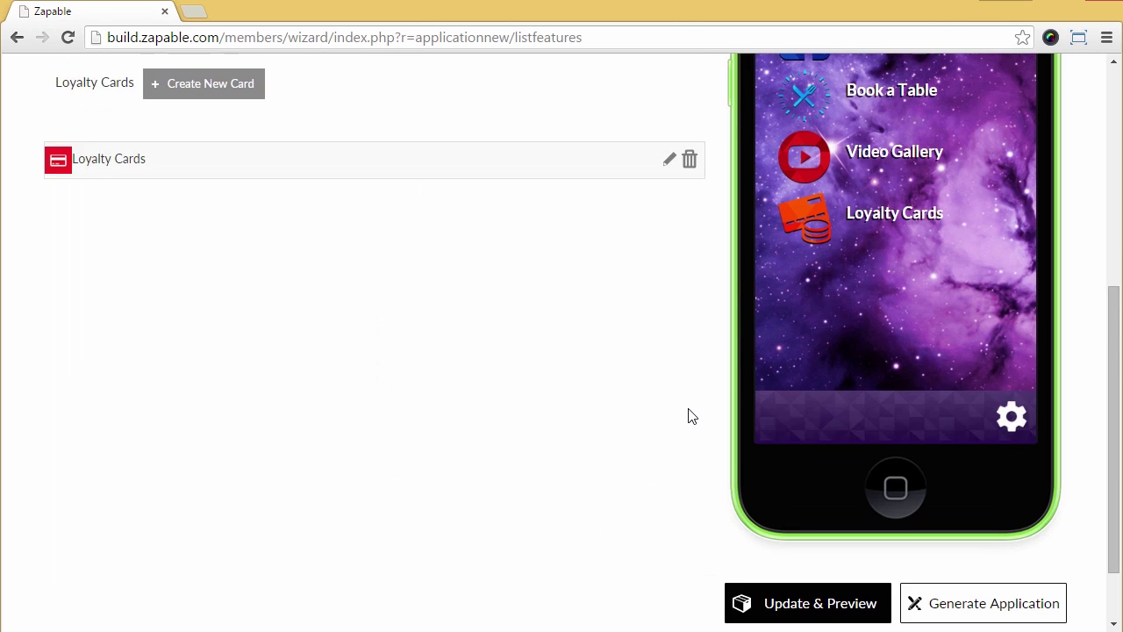
# In the preview's Loyalty Cards, stamp the first slot by entering and verifying the promo code.
pyautogui.scroll(2, 689, 416)
pyautogui.click(856, 386)
pyautogui.click(819, 387)
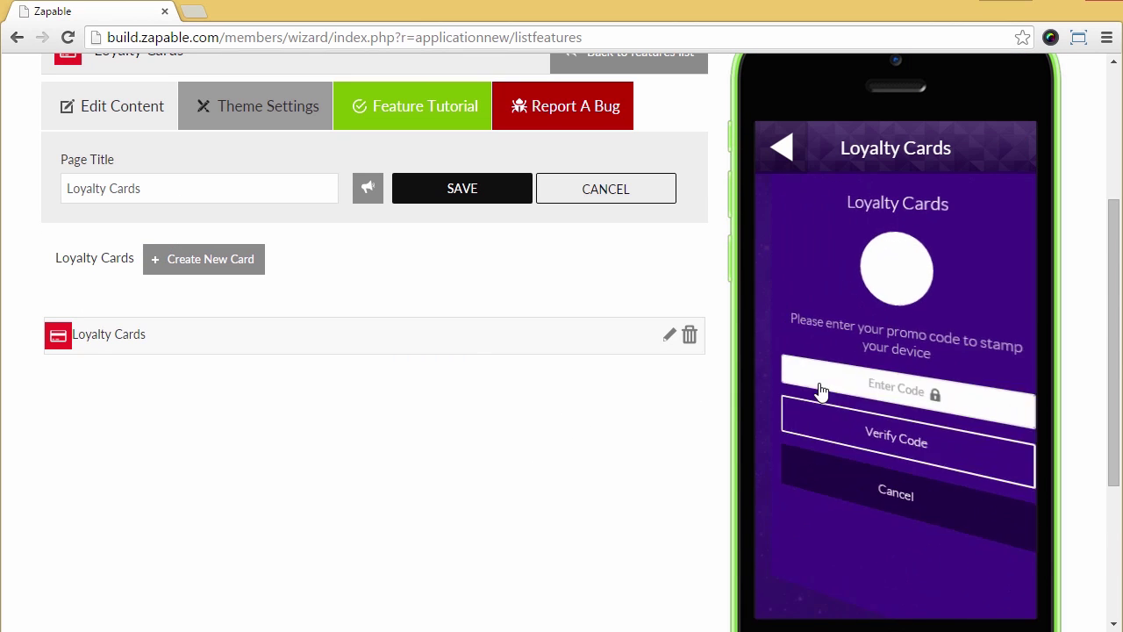
pyautogui.click(876, 380)
pyautogui.write('1234')
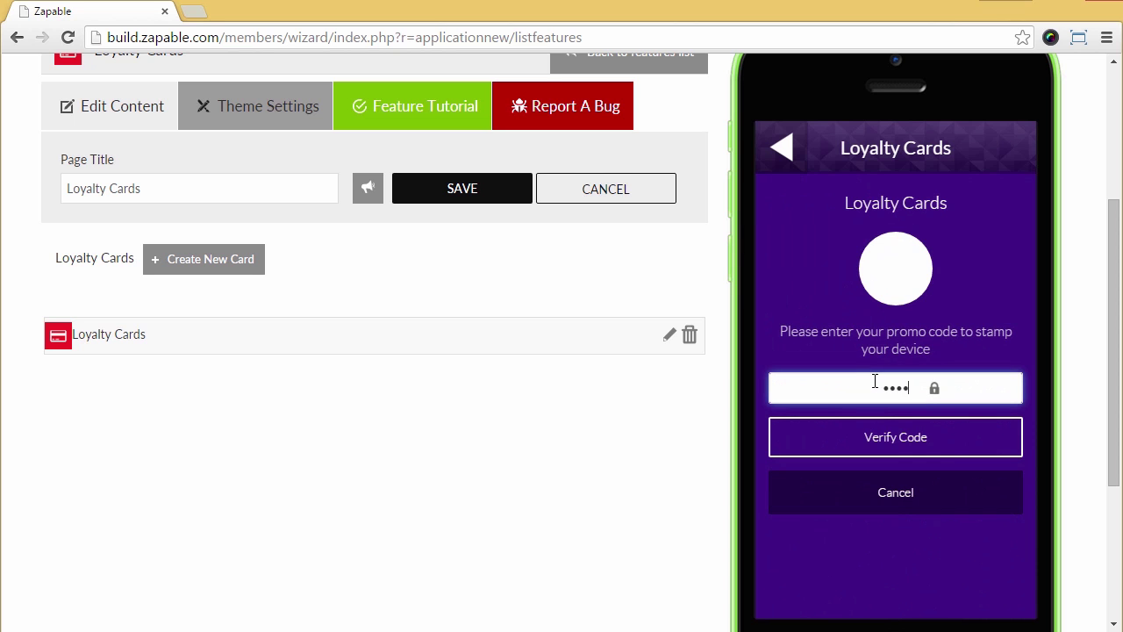
pyautogui.click(890, 437)
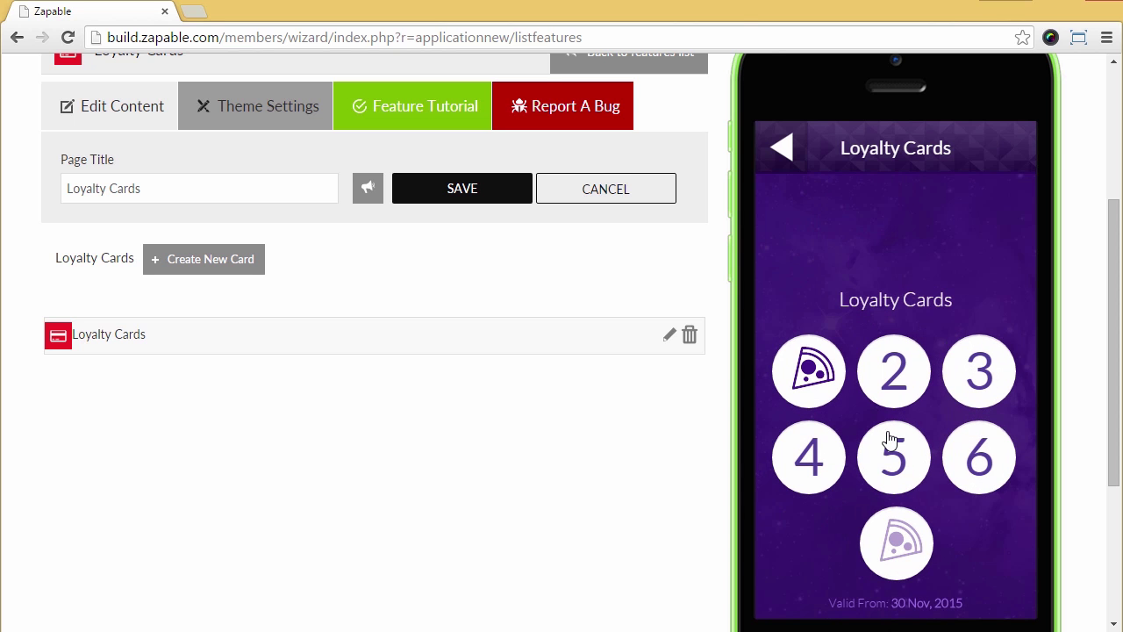
pyautogui.scroll(3, 870, 431)
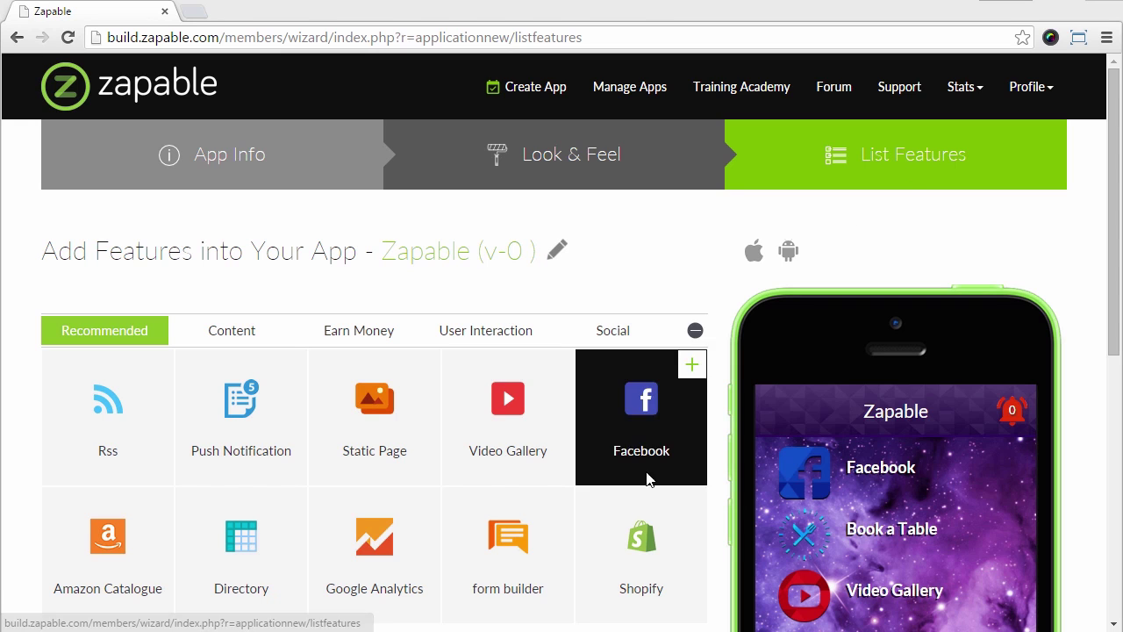
# Add the Shopify feature and import the golfshopstore store's collections.
pyautogui.click(632, 557)
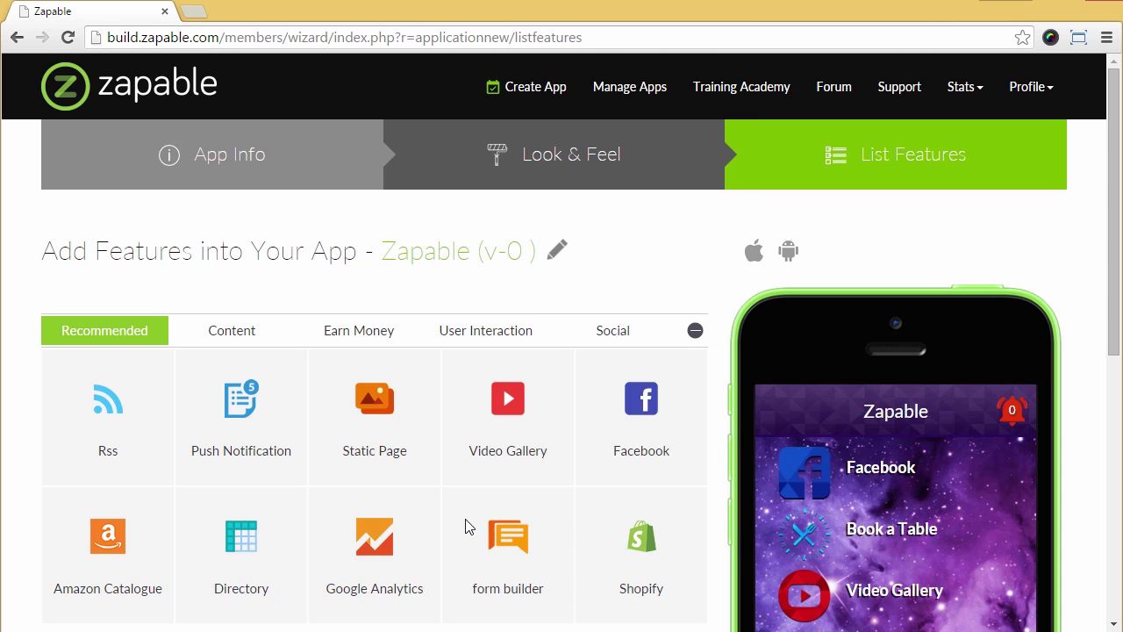
pyautogui.moveTo(125, 559)
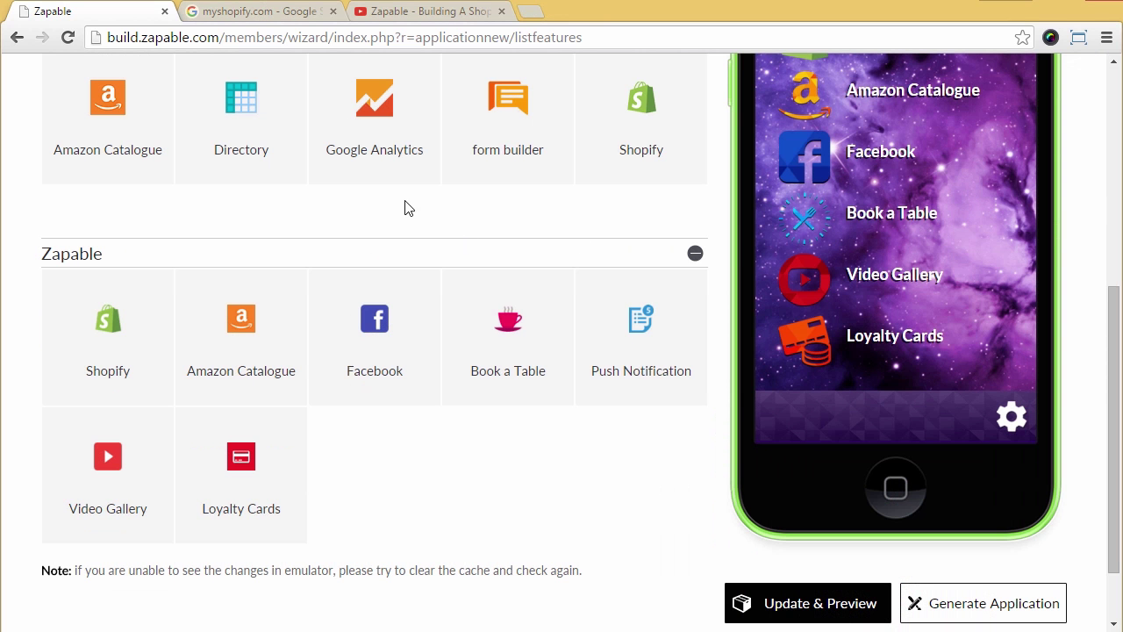
pyautogui.click(63, 339)
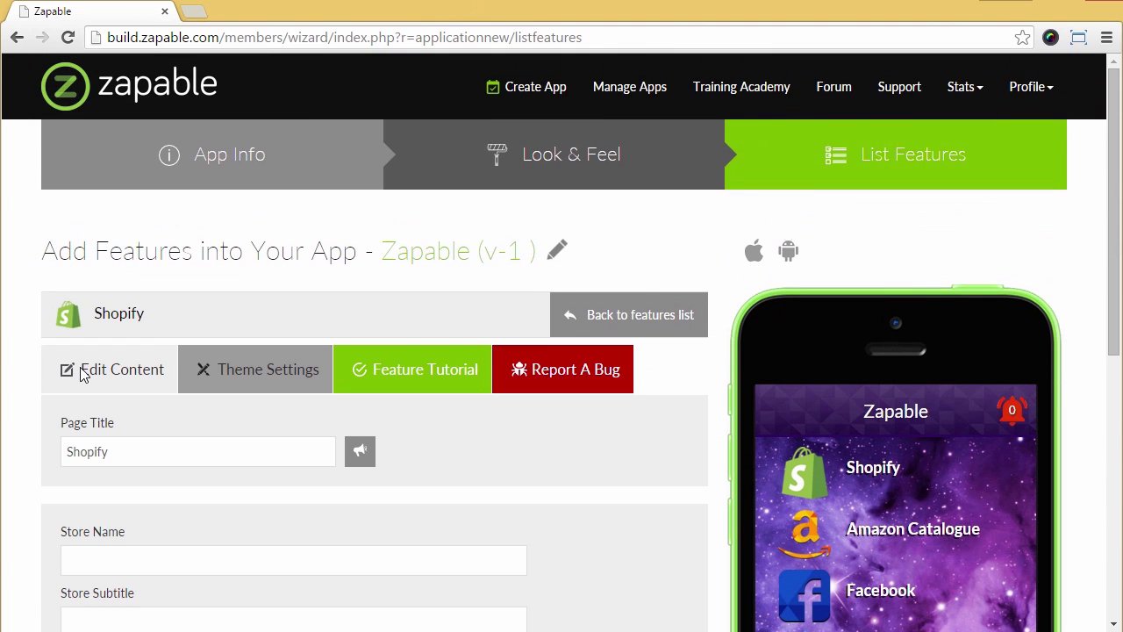
pyautogui.scroll(-6, 190, 328)
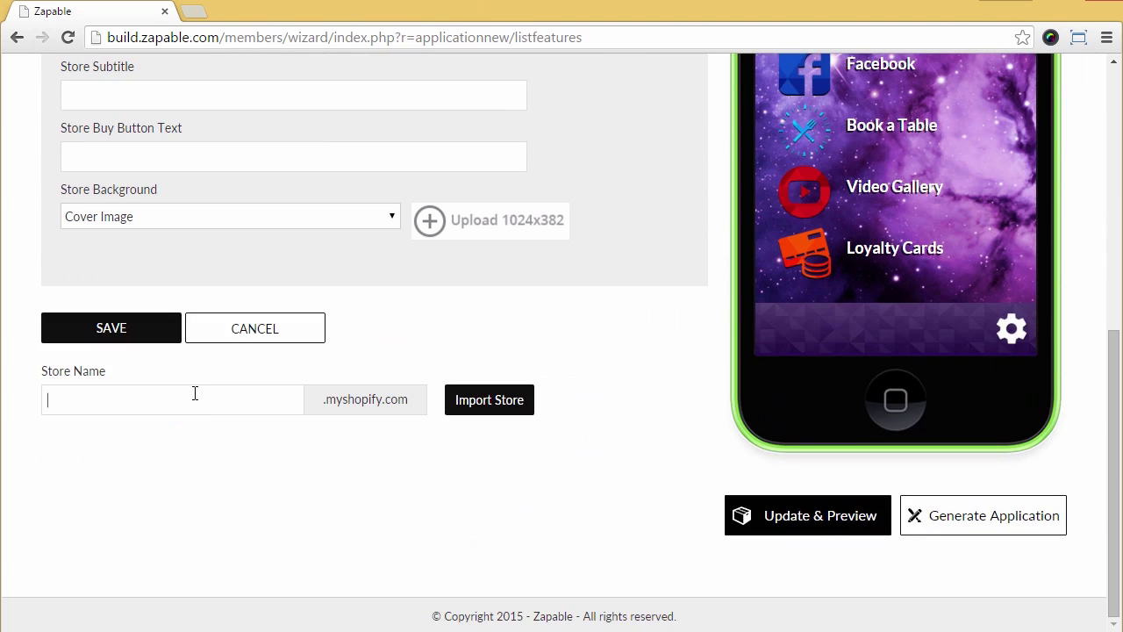
pyautogui.write('golfshopstore')
pyautogui.click(525, 404)
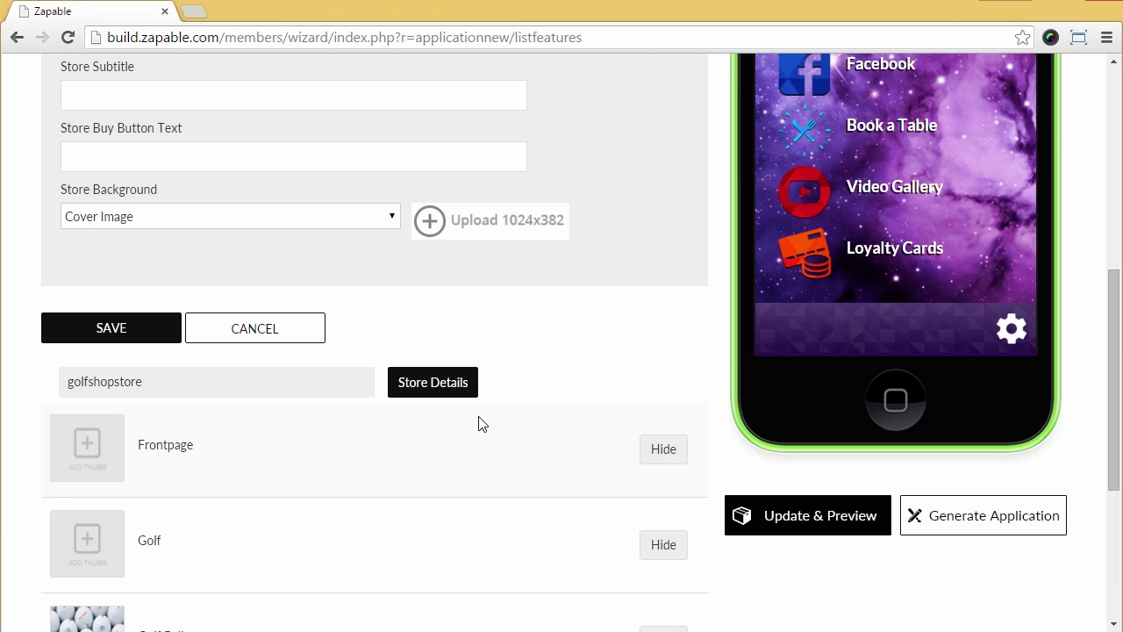
# Hide the Frontpage and Golf collections of the imported Shopify store.
pyautogui.scroll(-2, 481, 424)
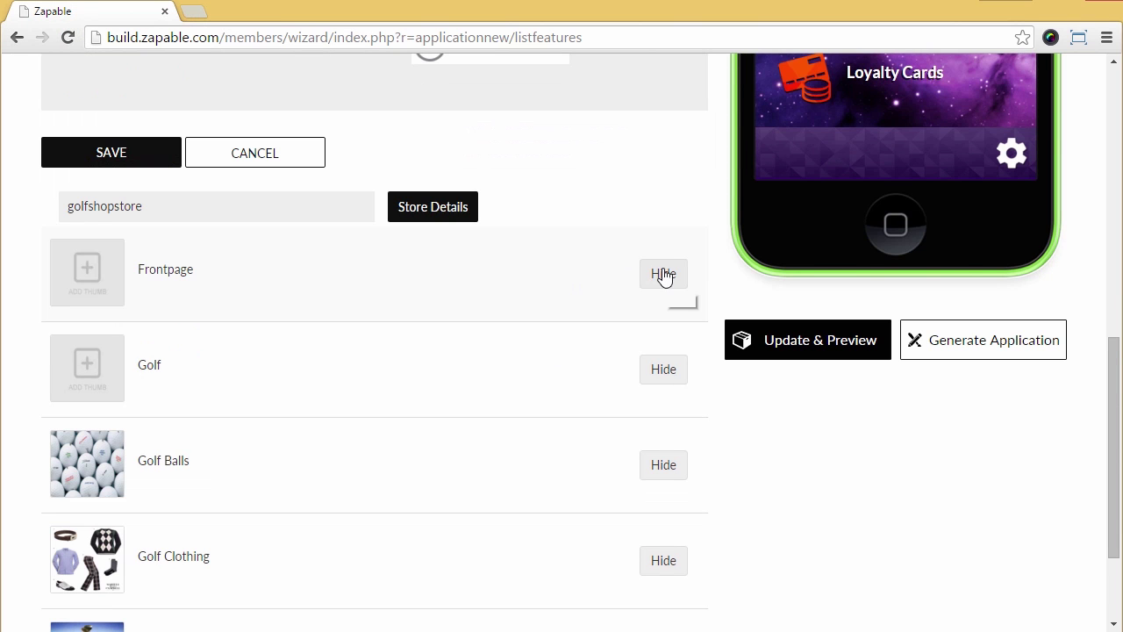
pyautogui.click(664, 273)
pyautogui.click(663, 369)
pyautogui.scroll(3, 511, 222)
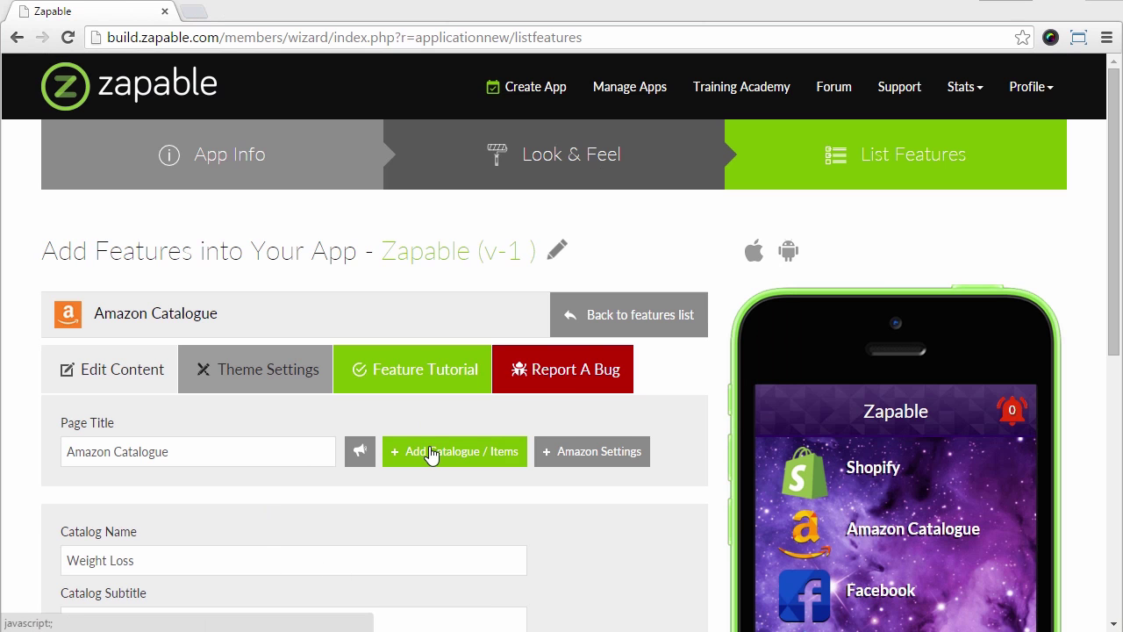
# Start a new Amazon catalogue titled 'Weight Loss' and search Amazon for Weight Loss products.
pyautogui.click(431, 453)
pyautogui.click(225, 395)
pyautogui.write('Weight Loss')
pyautogui.scroll(-3, 255, 439)
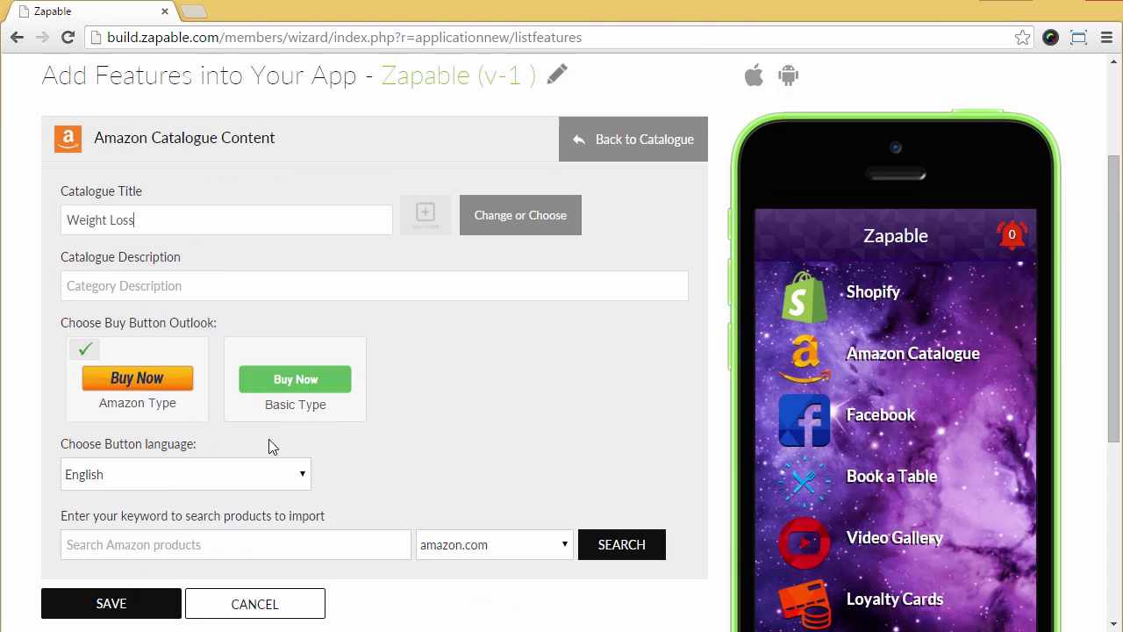
pyautogui.write('Weight Loss')
pyautogui.click(622, 449)
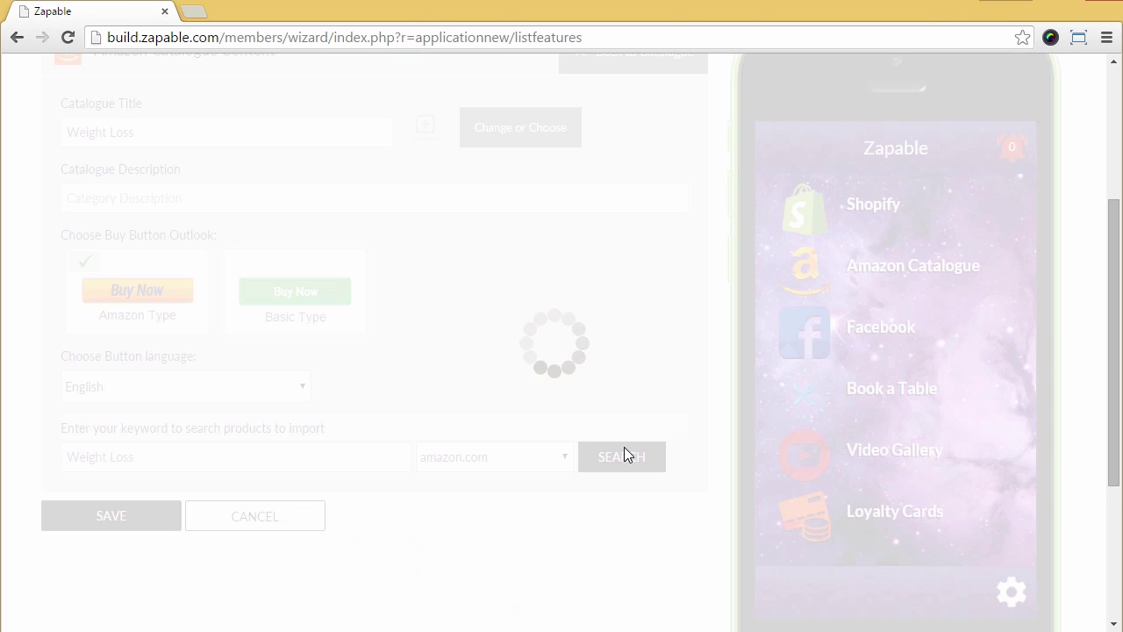
# Select the first three results, including F-22 Fat Burner, and save the catalogue.
pyautogui.scroll(-1, 579, 451)
pyautogui.scroll(-1, 575, 451)
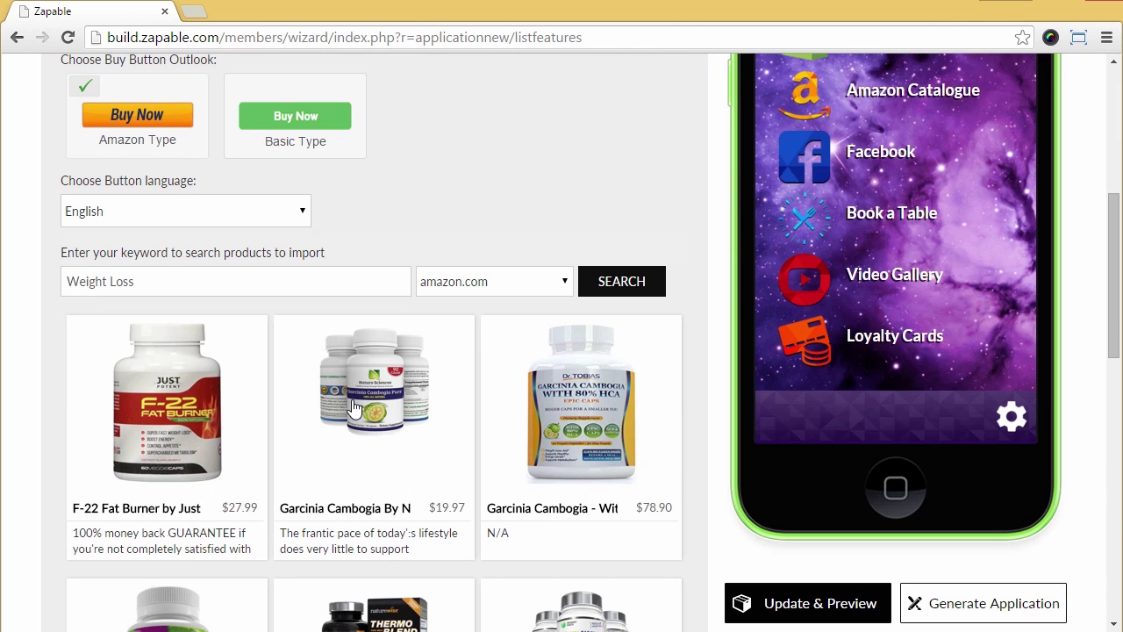
pyautogui.click(223, 417)
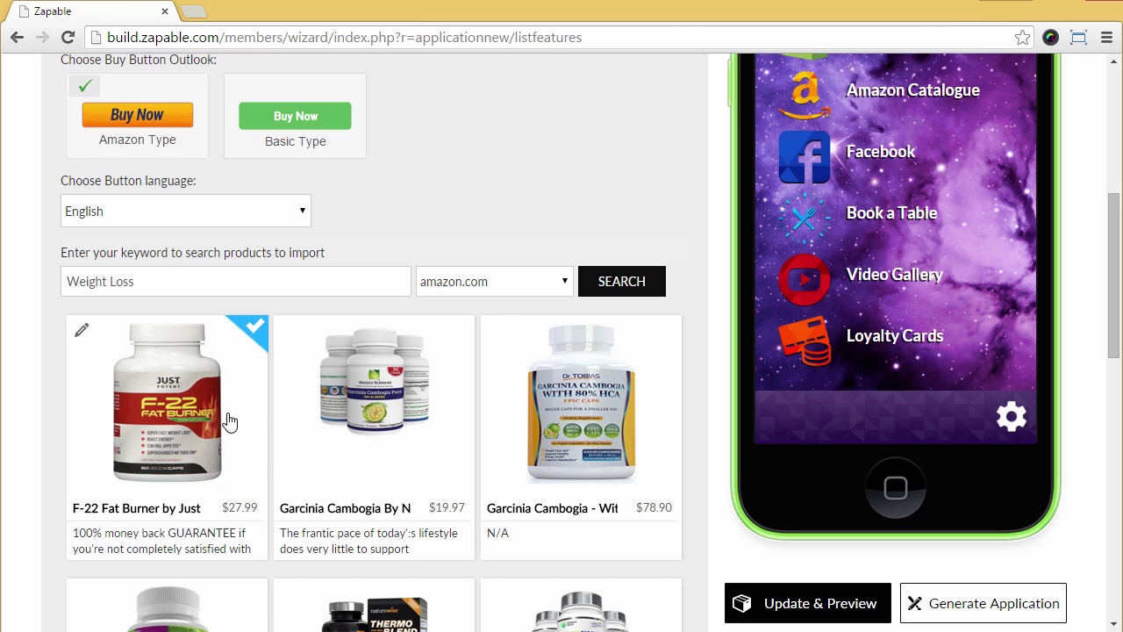
pyautogui.click(392, 397)
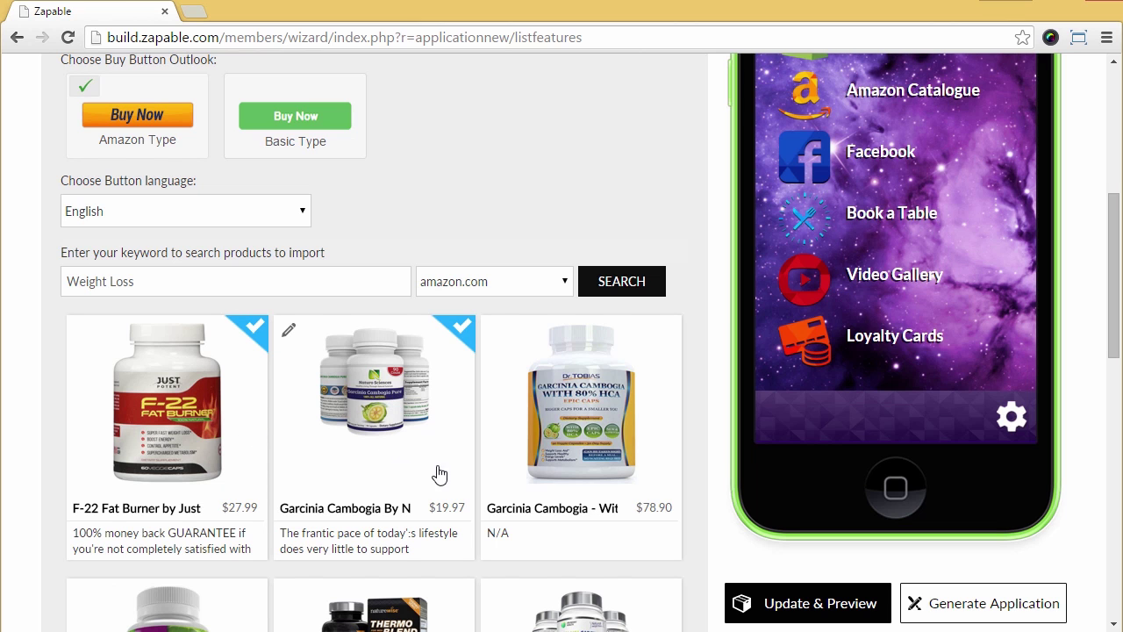
pyautogui.click(567, 396)
pyautogui.scroll(-5, 417, 430)
pyautogui.scroll(-5, 417, 432)
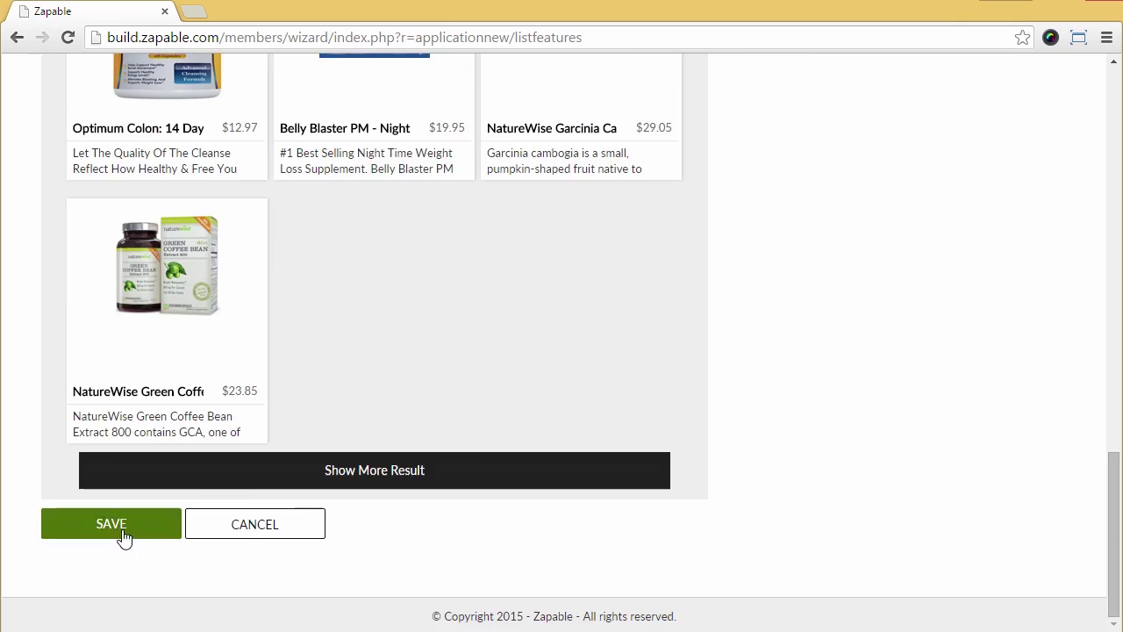
pyautogui.click(121, 536)
# Update the preview and view the Amazon Catalogue's F-22 Fat Burner and Garcinia Cambogia products.
pyautogui.click(798, 518)
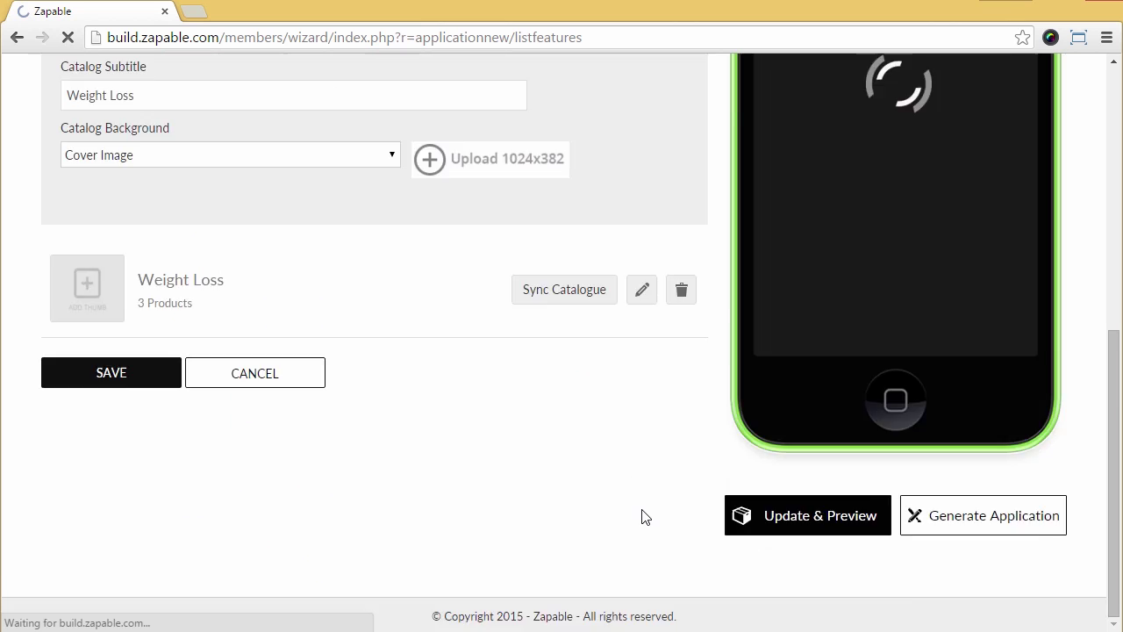
pyautogui.scroll(3, 694, 411)
pyautogui.click(931, 264)
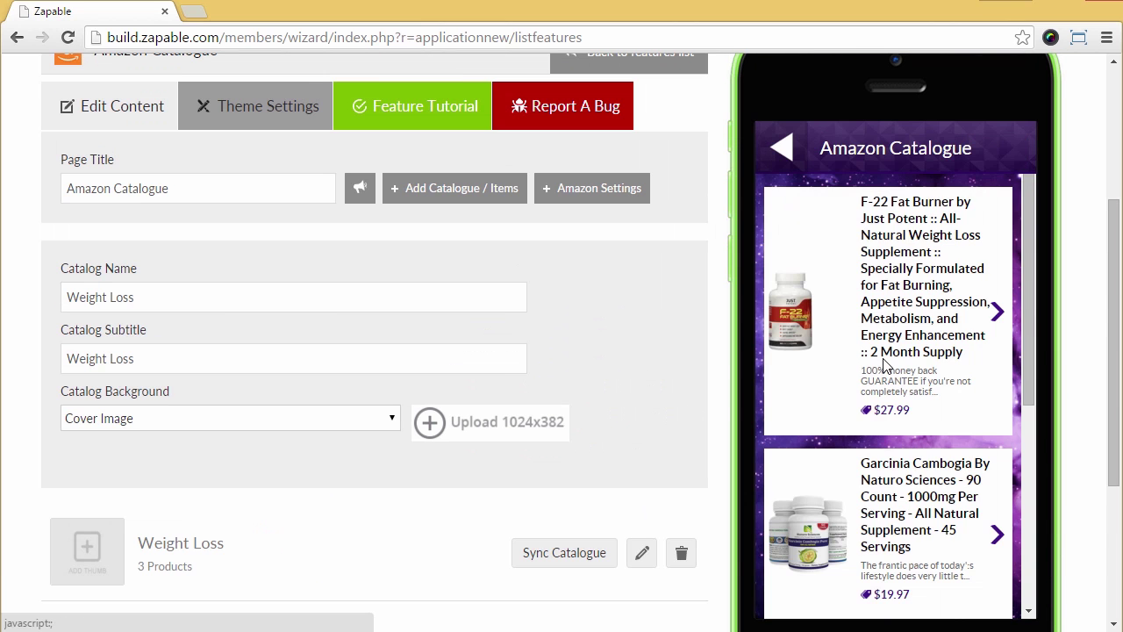
pyautogui.scroll(-5, 880, 368)
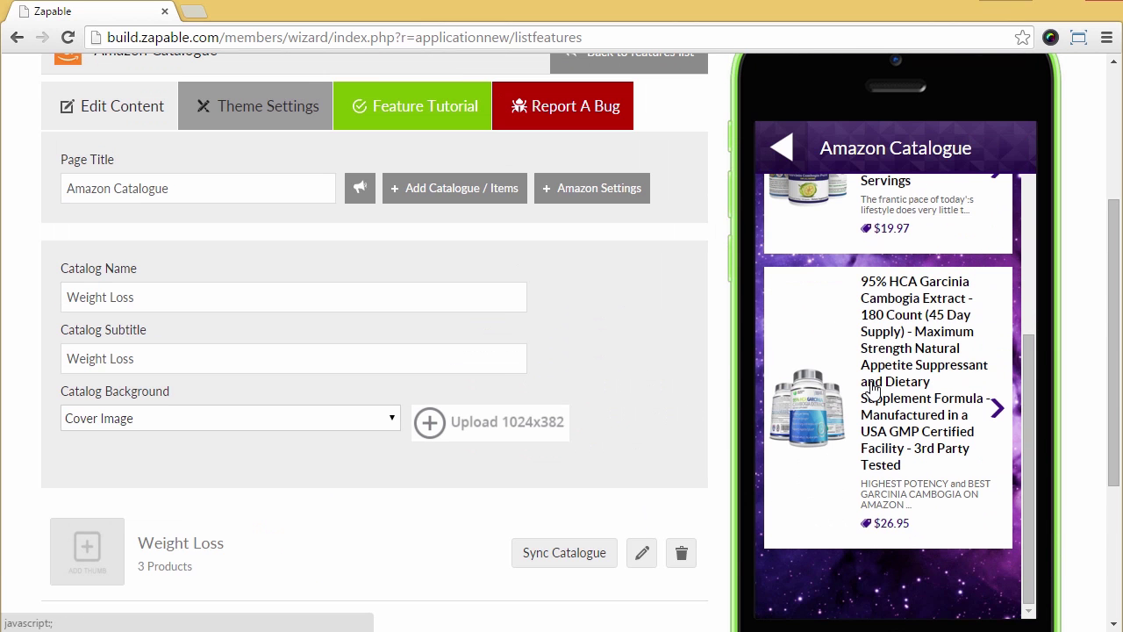
pyautogui.scroll(5, 873, 389)
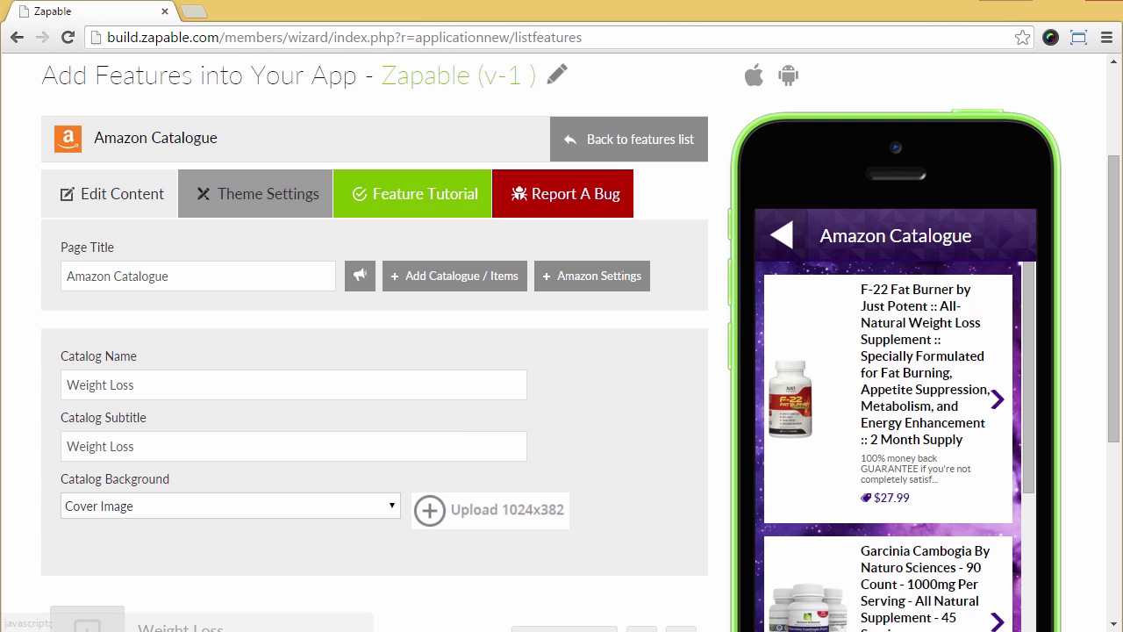